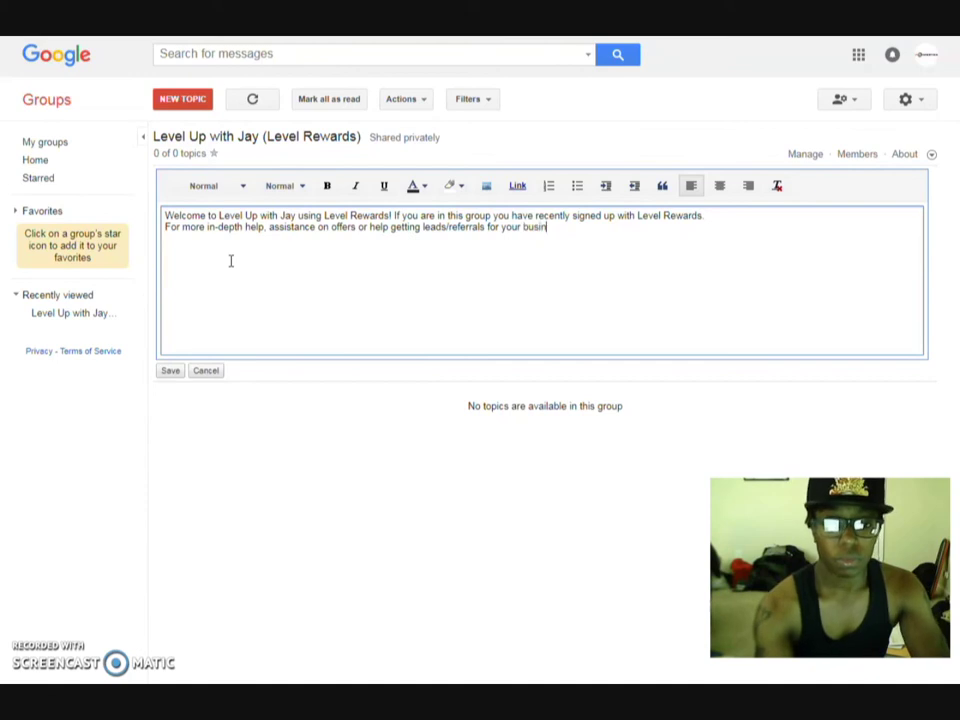
Complete the second sentence of the group's welcome message with "comment under the topics below." after "for your business"
type("do ")
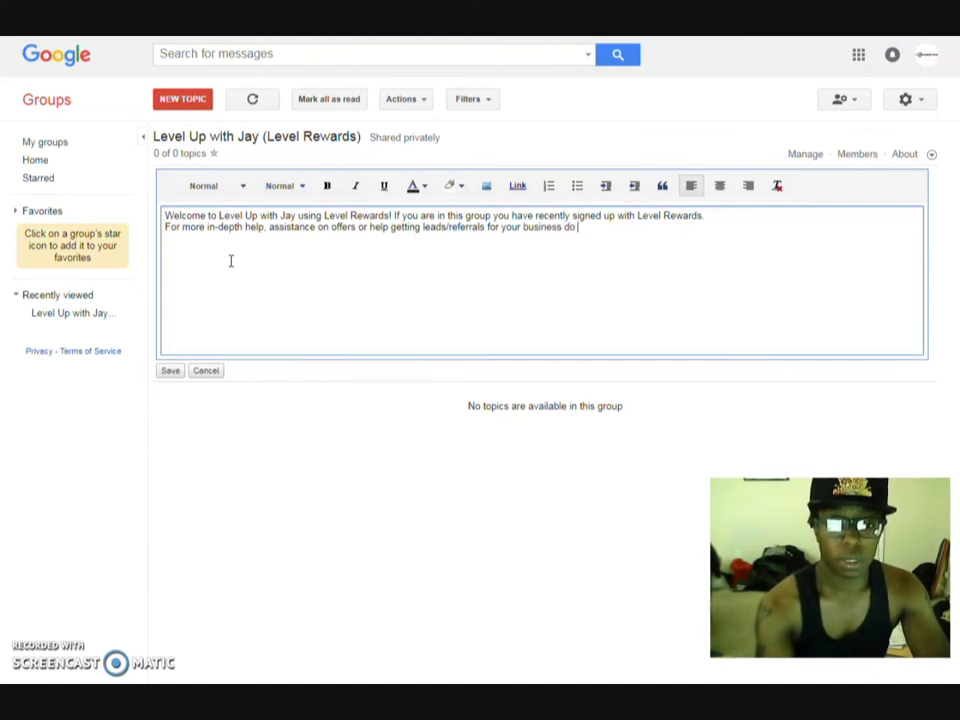
type("no")
key("BackSpace")
key("BackSpace")
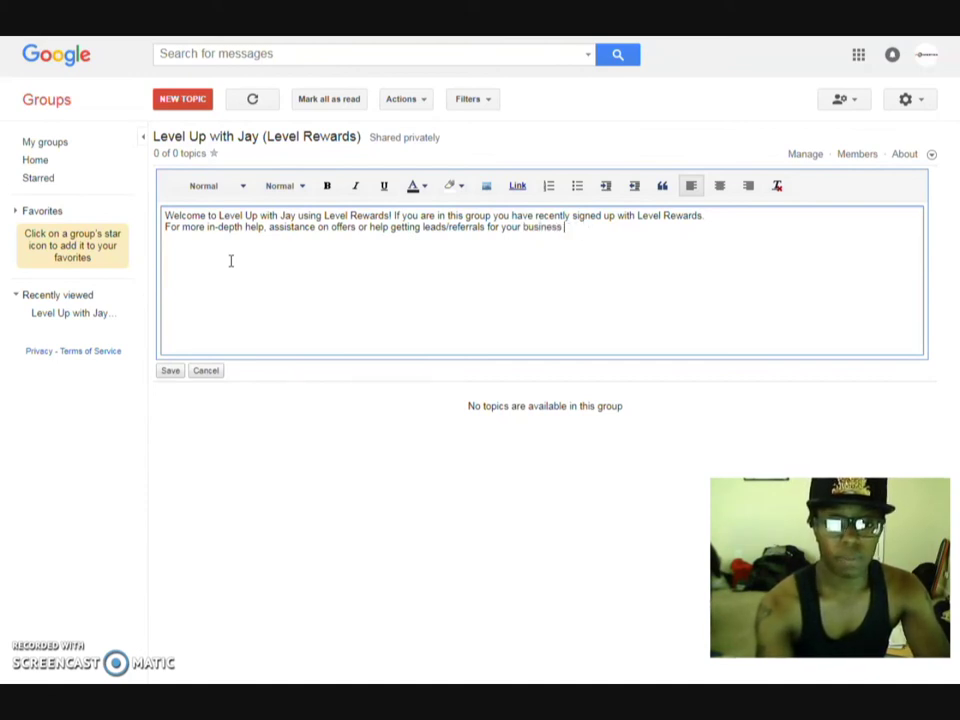
type("comment under the topics")
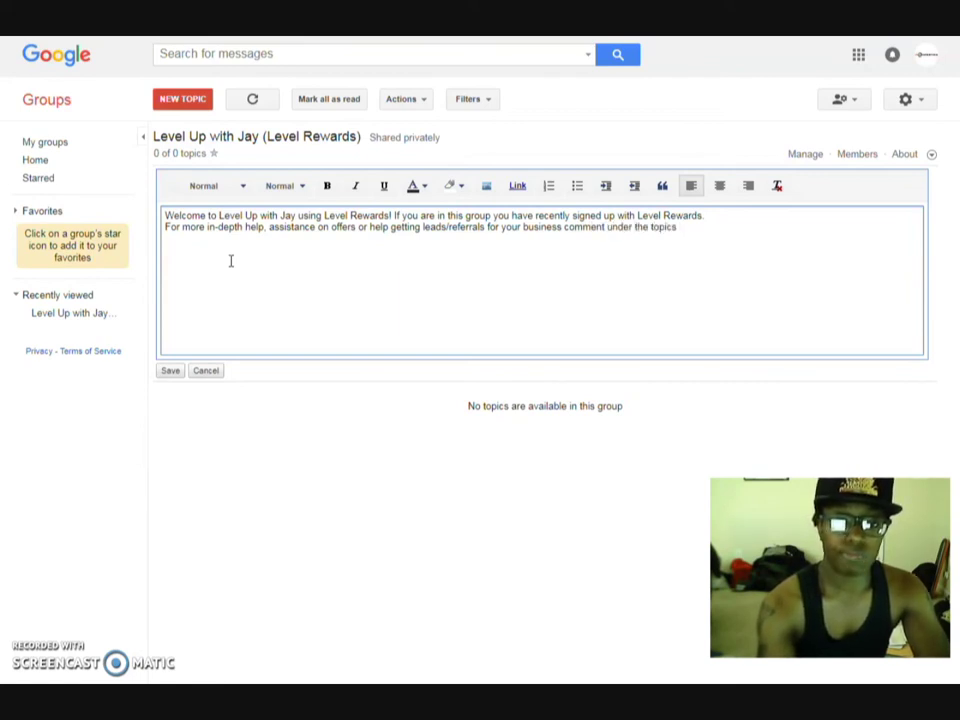
type(" below.")
key("BackSpace")
key("BackSpace")
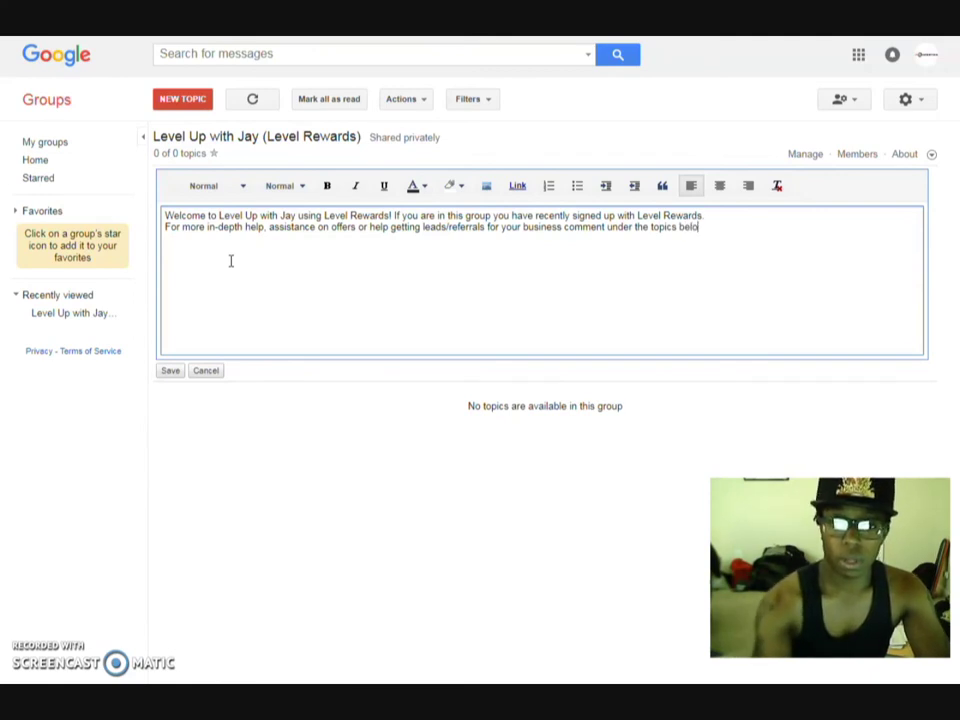
type("w.")
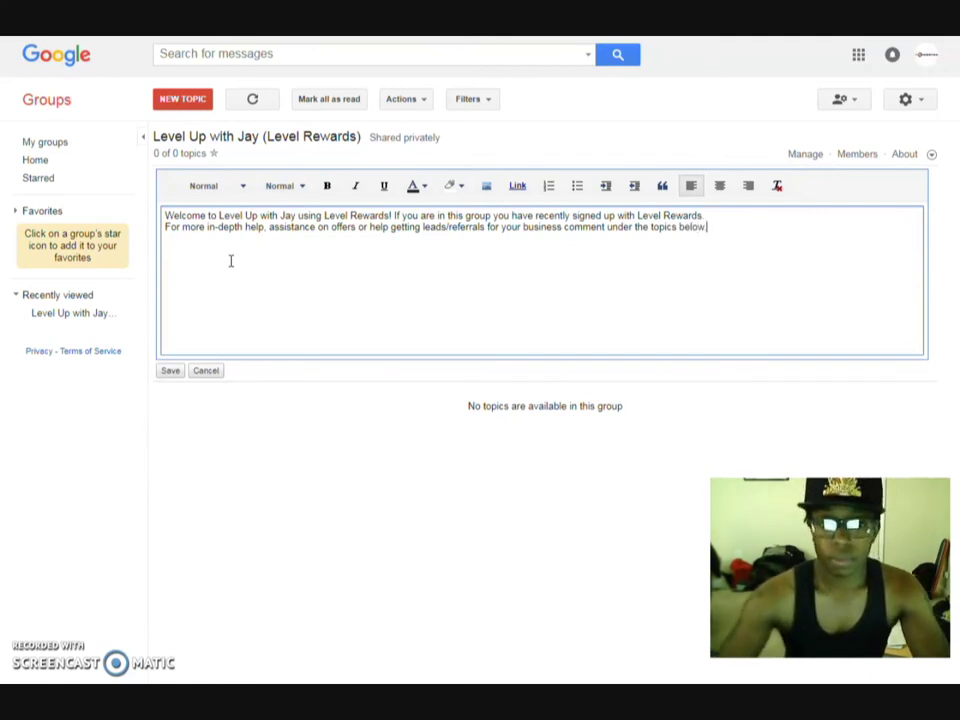
Add the line "Add me on facebook" below the welcome text, separated from it by a blank line
key("Return")
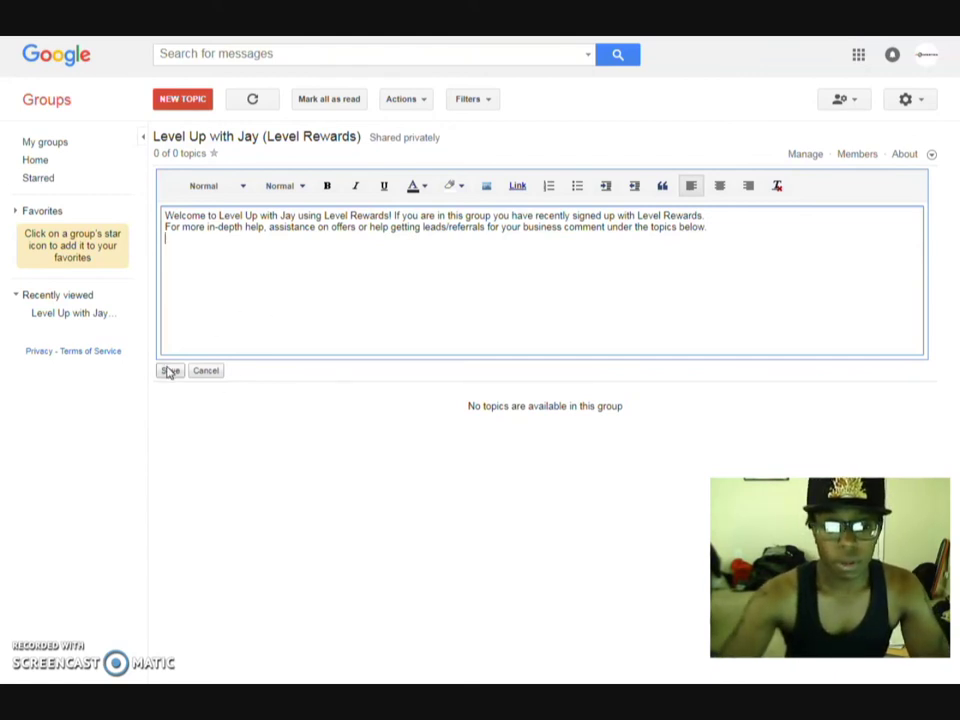
type("Add m")
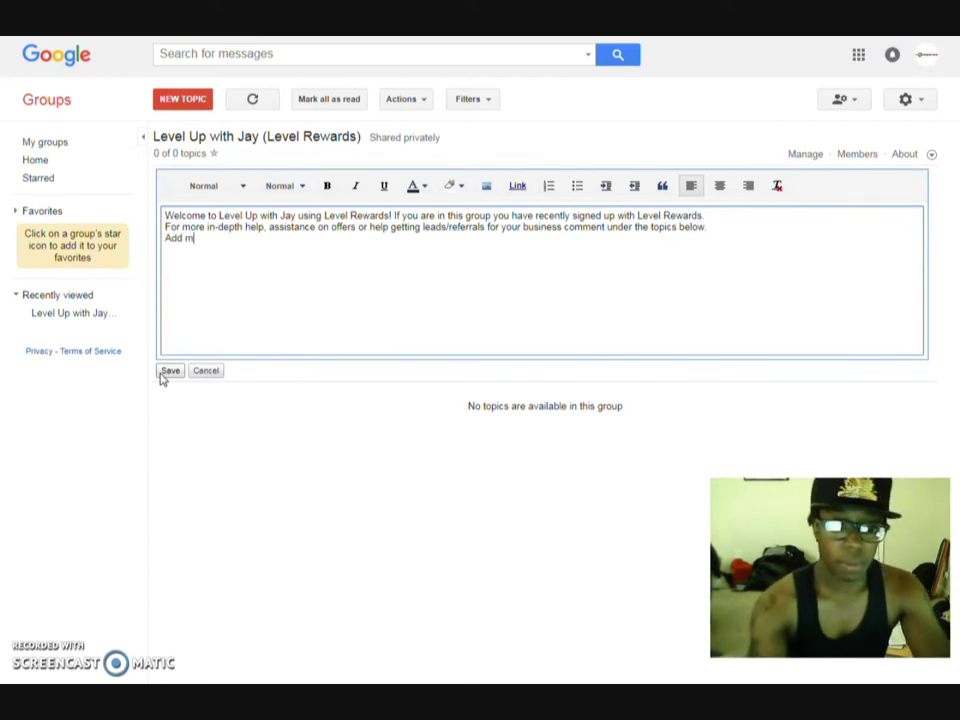
type("e on facebook")
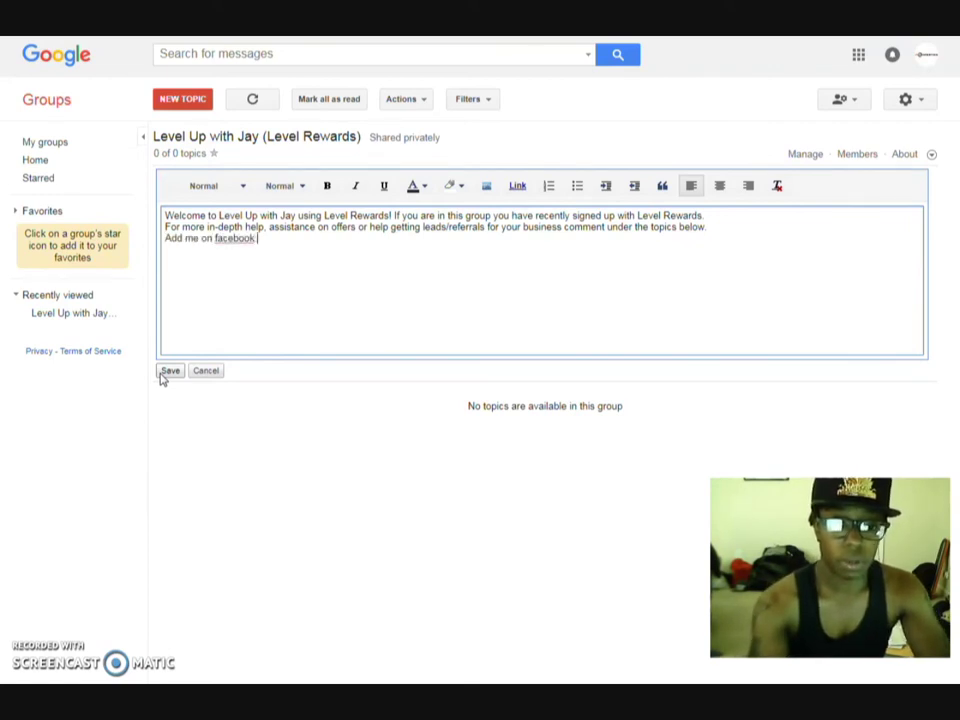
left_click(165, 238)
key("Return")
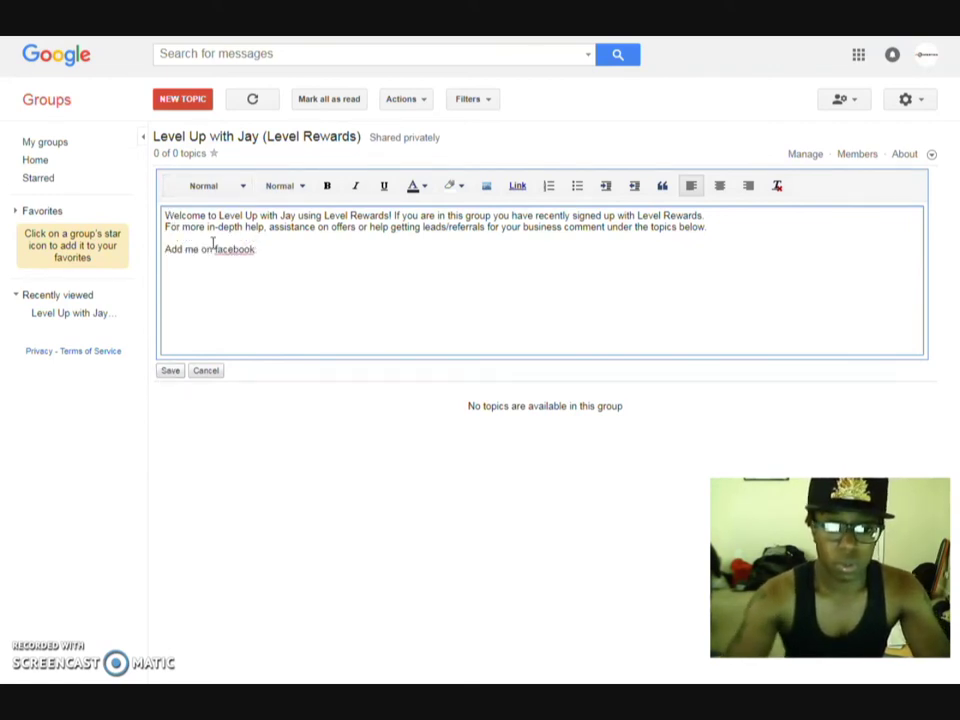
Get the profile link from the open Facebook page and add it after a colon on the "Add me on facebook" line
left_click(286, 252)
key("ctrl+Tab")
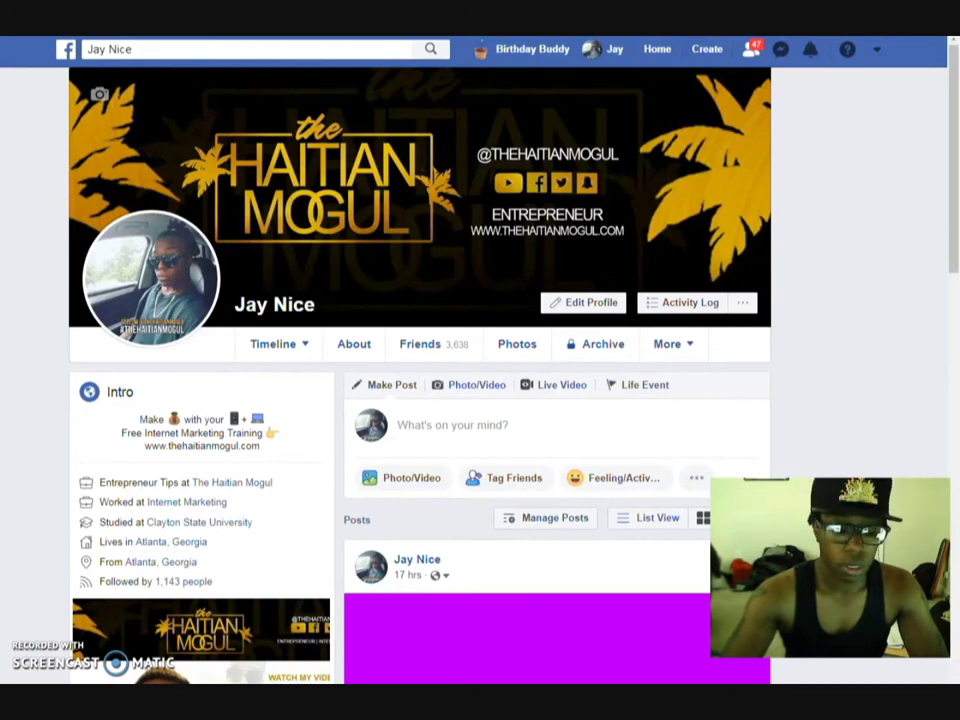
key("ctrl+shift+Tab")
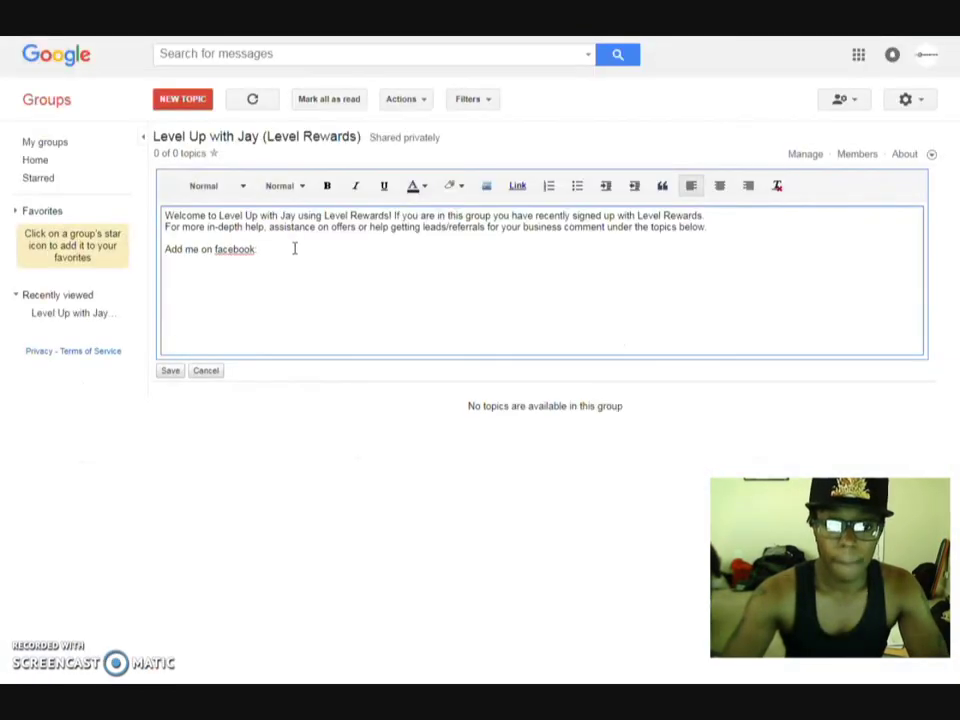
type(":")
type("https://www.facebook.com/jay.nice.167")
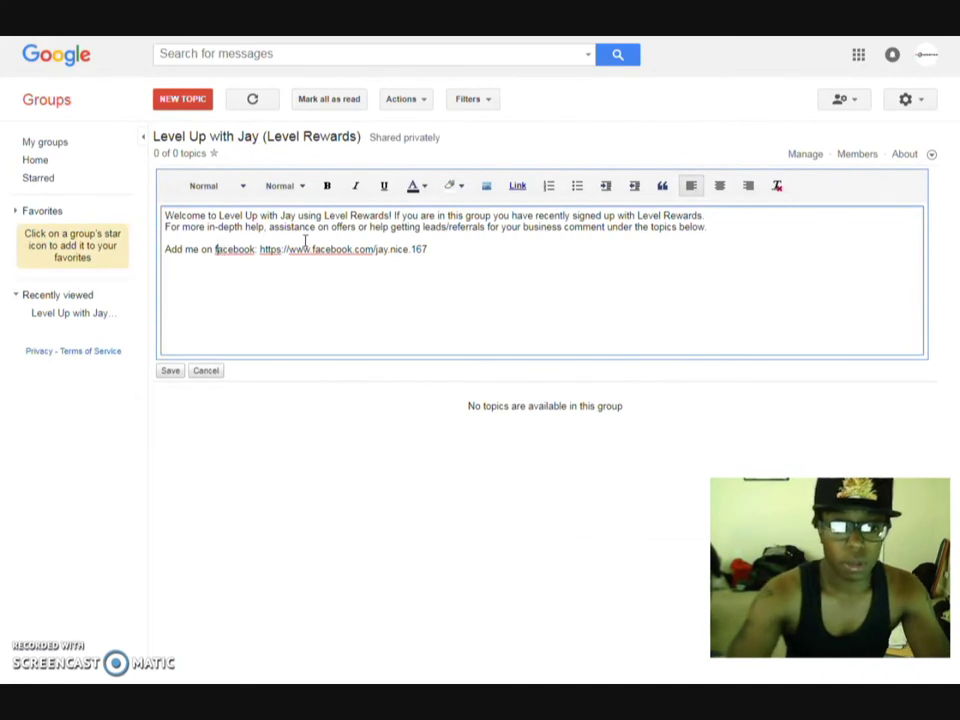
Capitalize "Facebook" in the contact line and save the welcome message
key("BackSpace")
type("F")
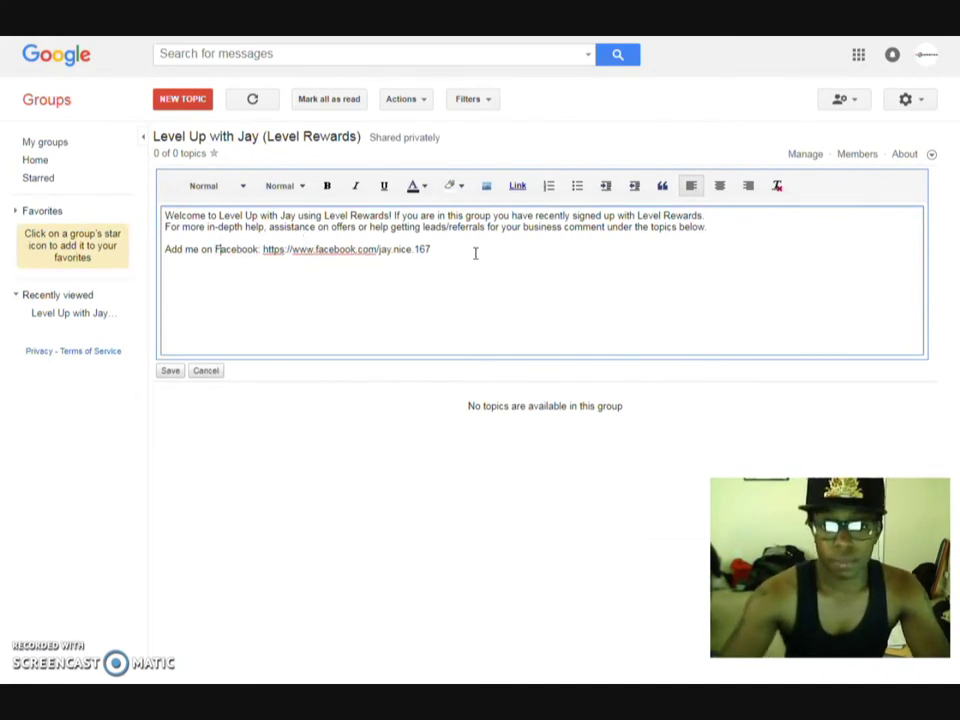
left_click(171, 372)
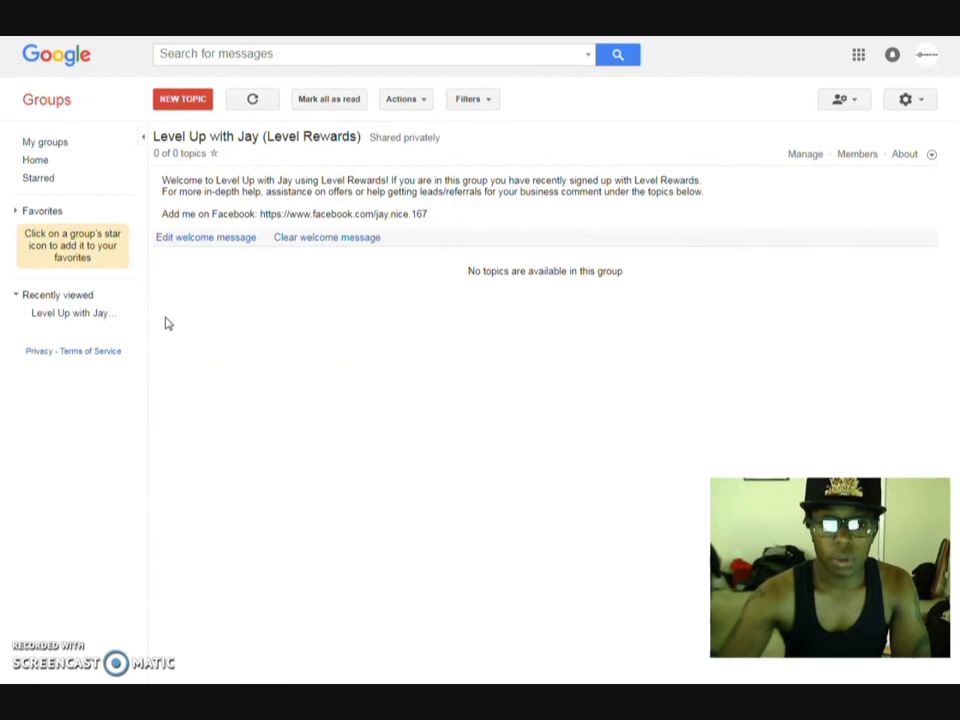
Start a new topic in the group with the subject "So you signed up with Level Rewards - What's Next?"
left_click(176, 102)
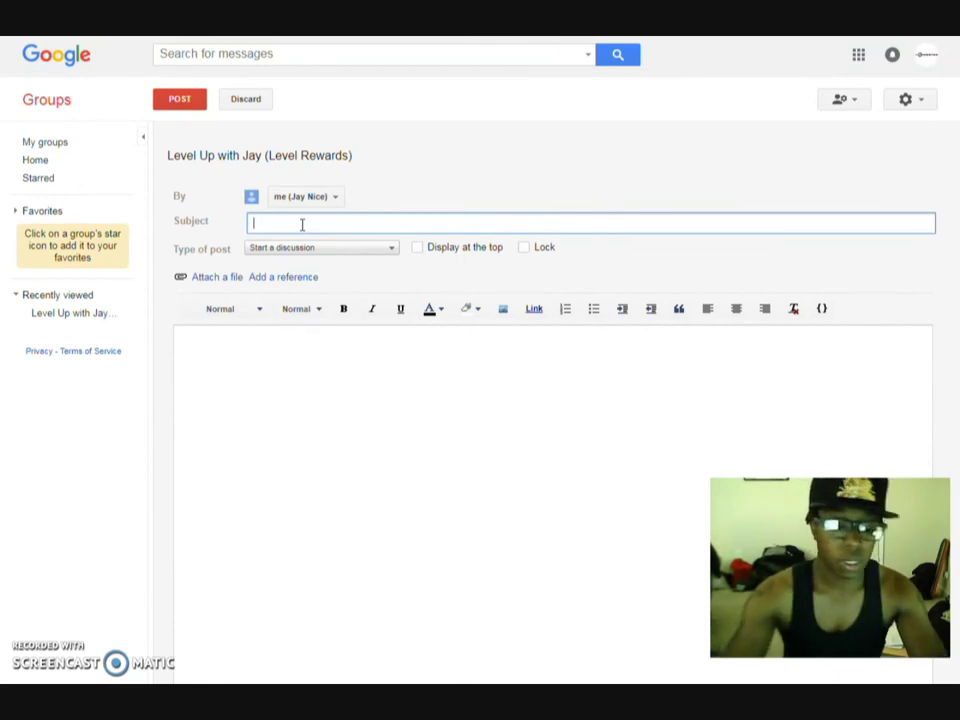
type("sol")
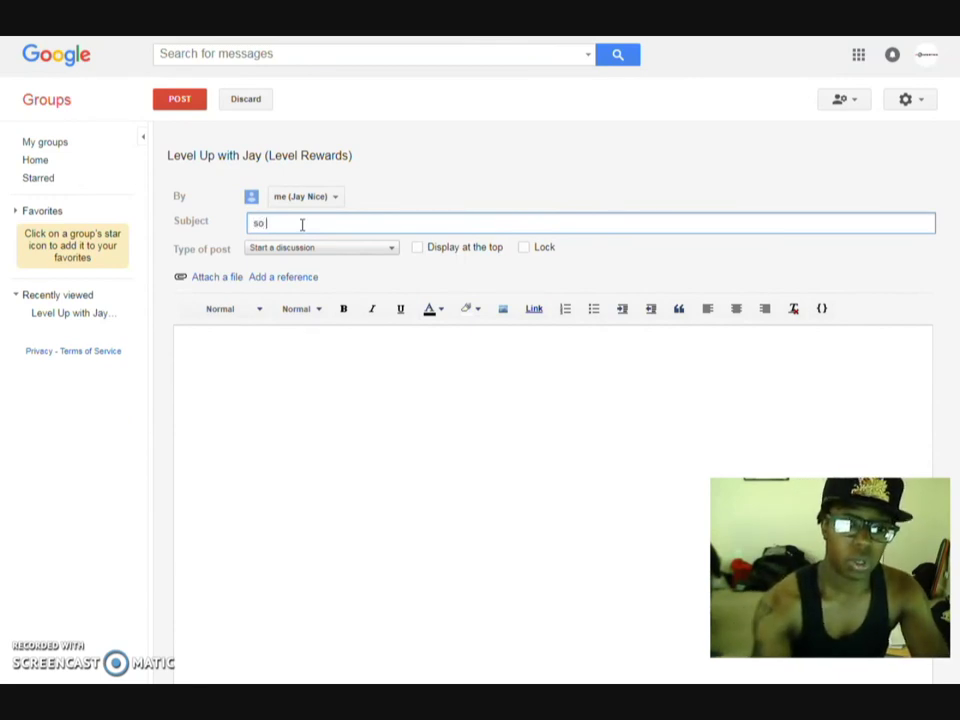
key("BackSpace")
key("BackSpace")
key("BackSpace")
type("So yousigne")
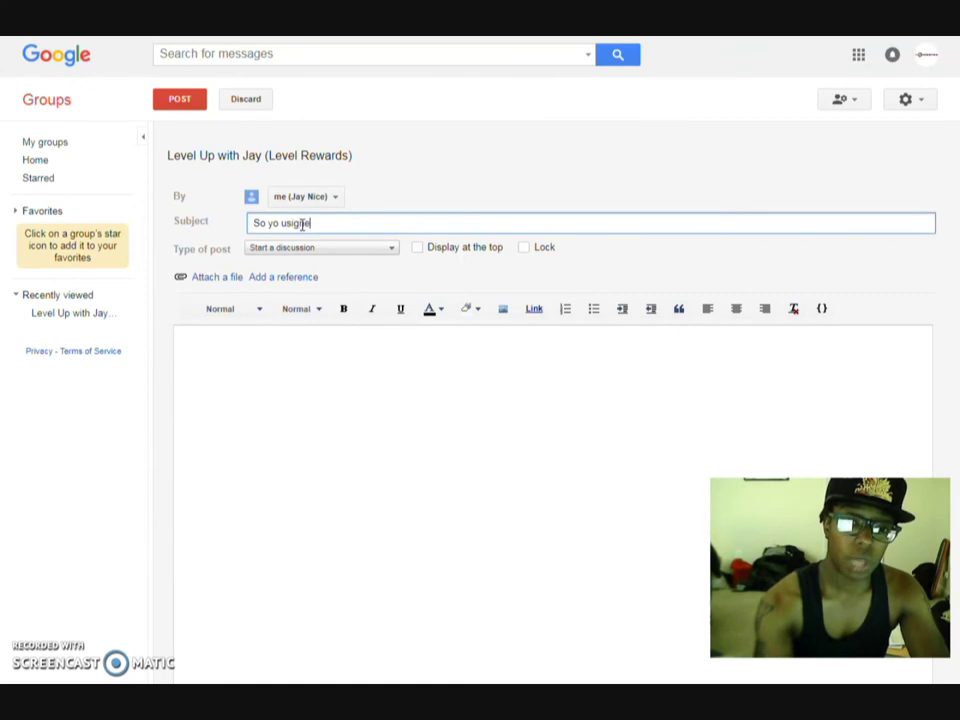
key("BackSpace")
key("BackSpace")
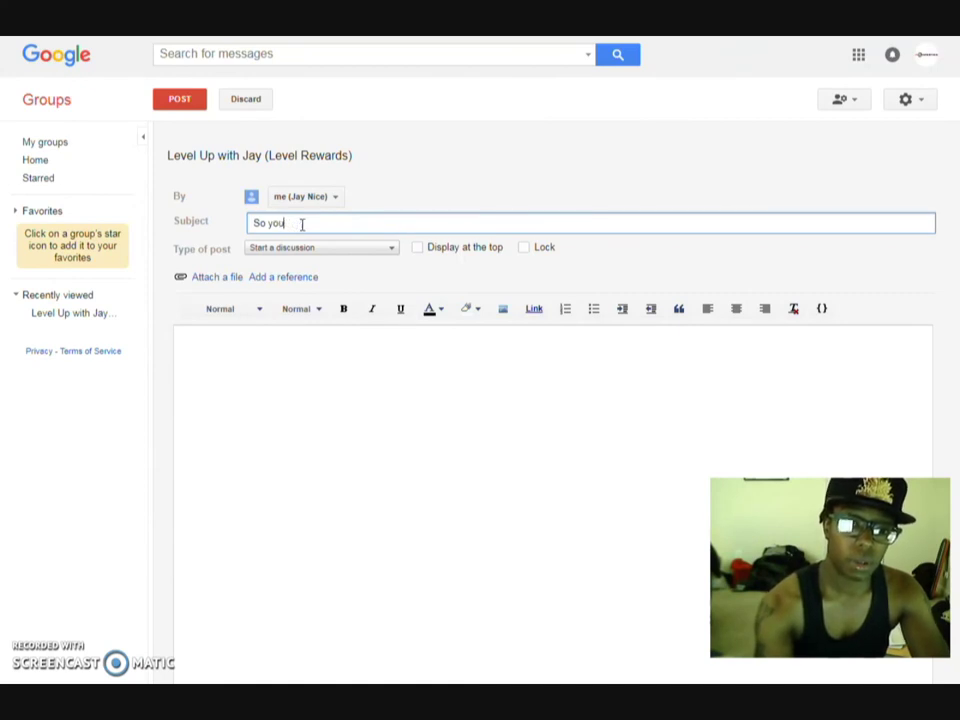
type("gned")
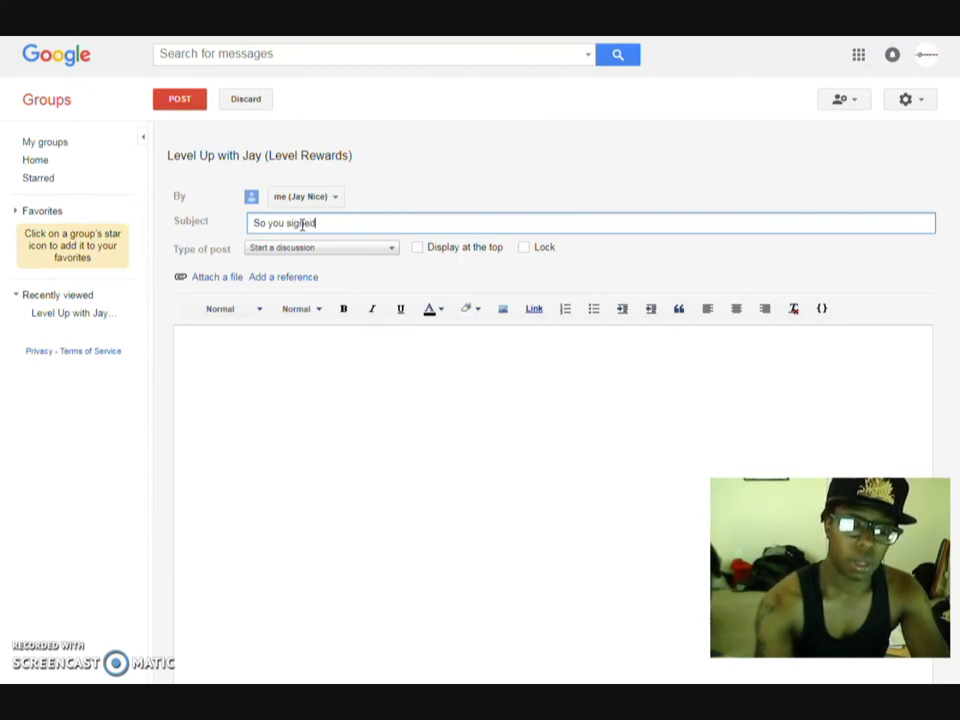
type(" up with Level ")
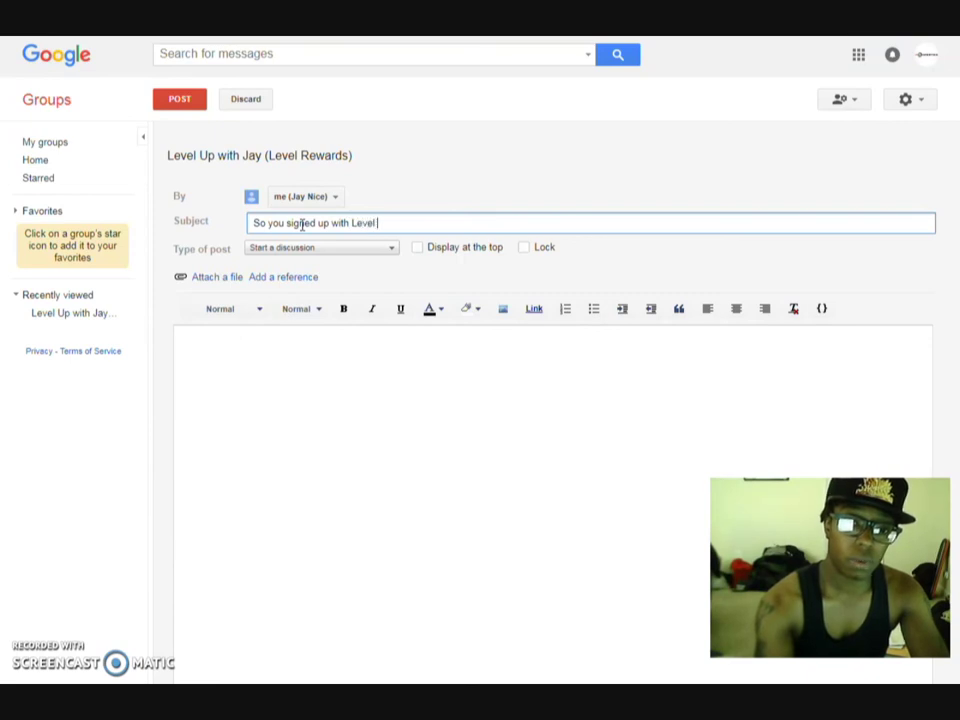
type("Rea")
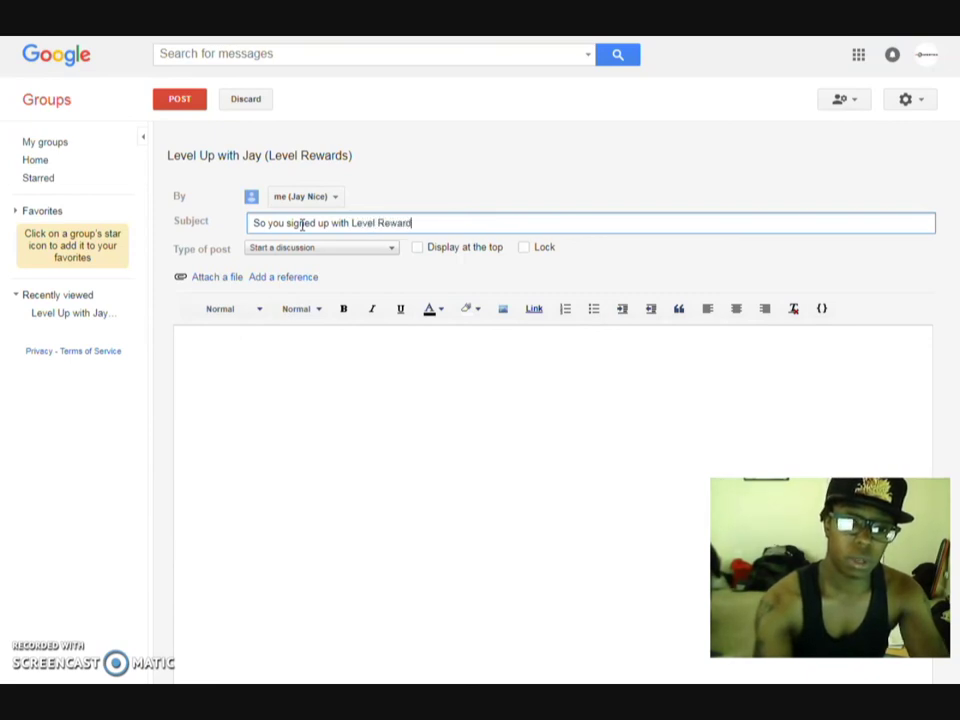
type("wards?")
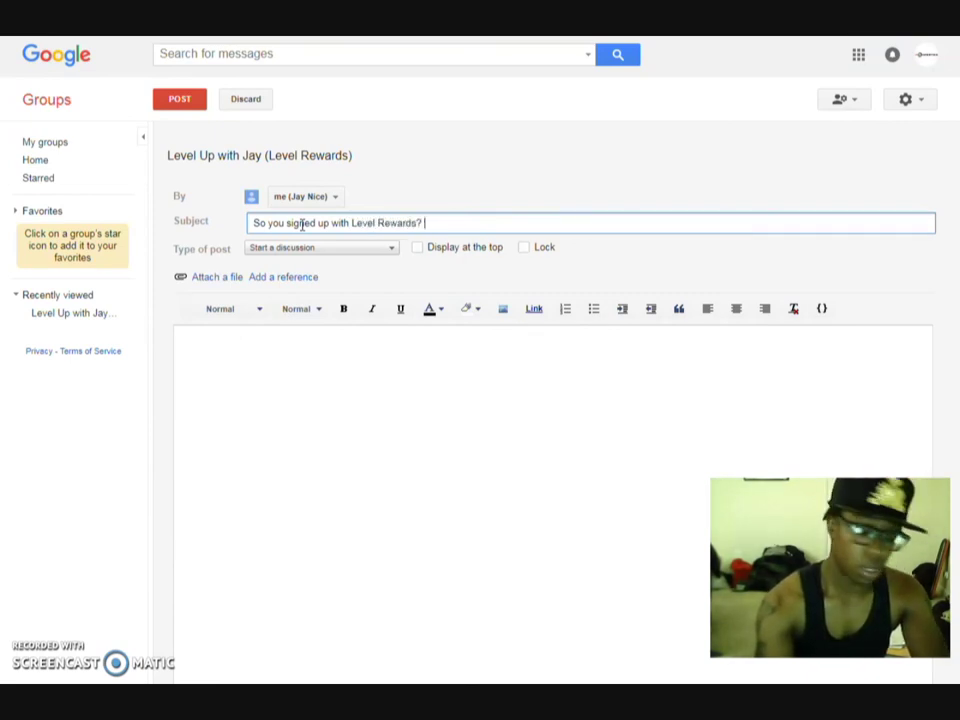
key("BackSpace")
key("BackSpace")
type(" - What's")
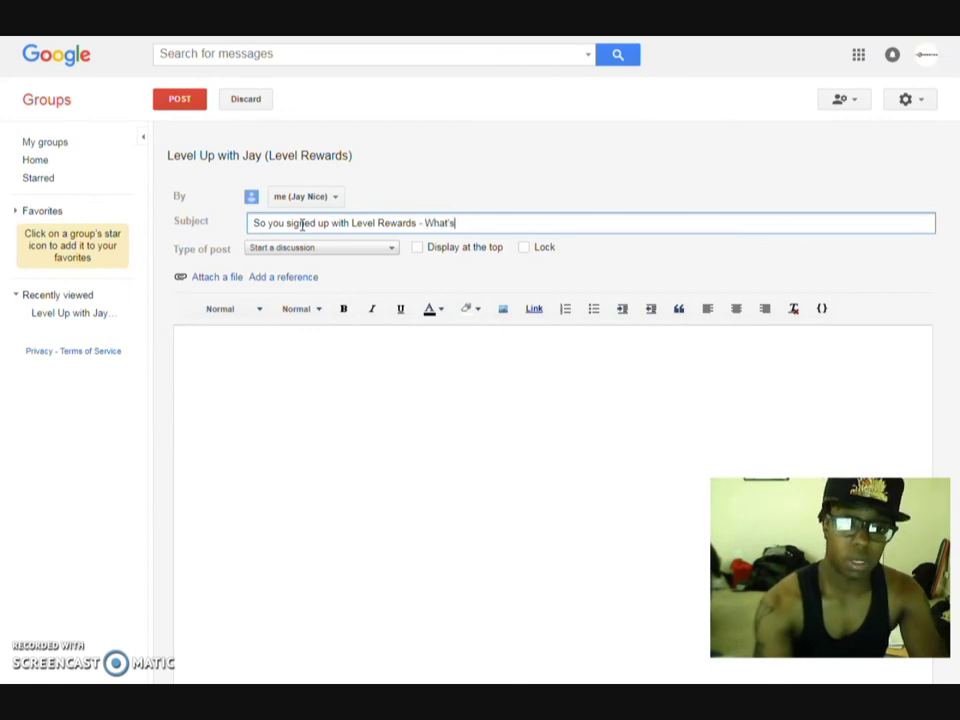
type(" Next?")
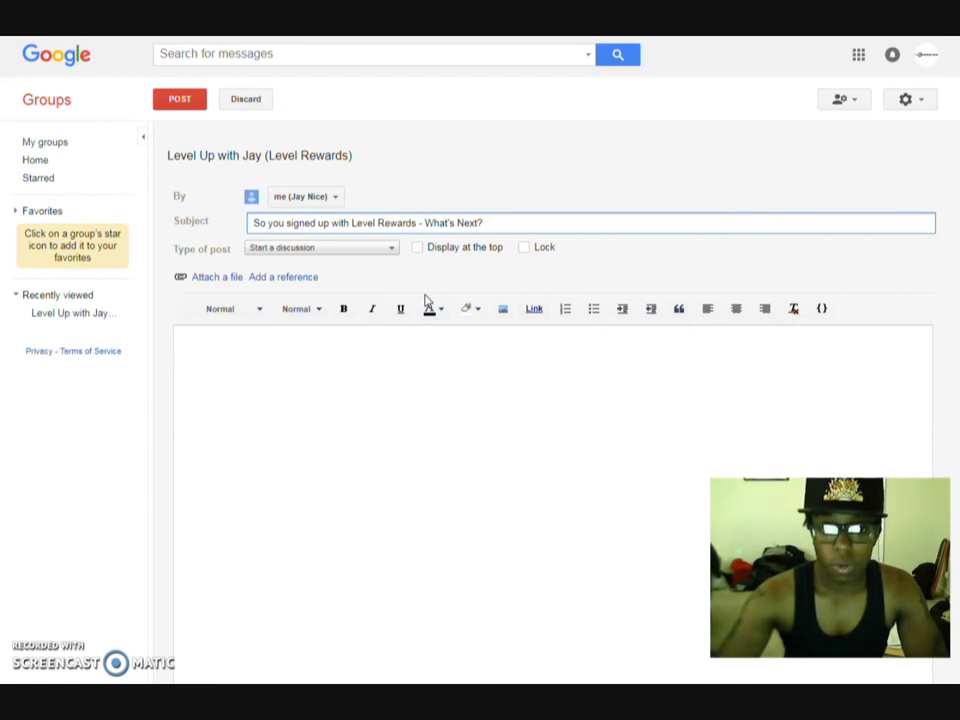
Place the cursor in the topic's message body, then switch to YouTube Studio and open the account options
left_click(494, 341)
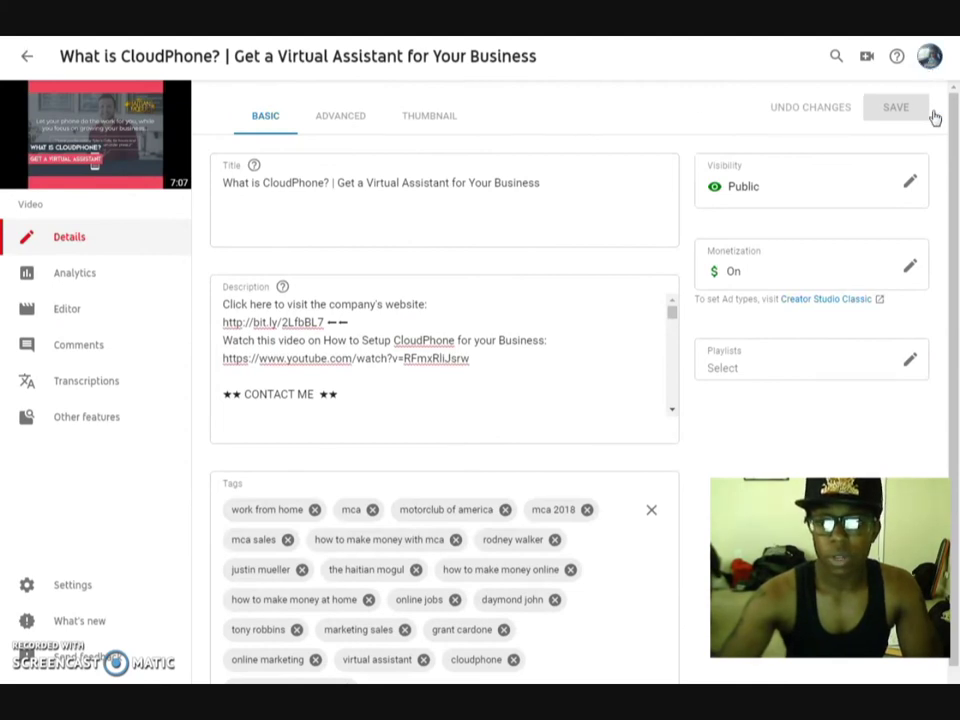
left_click(930, 56)
left_click(762, 145)
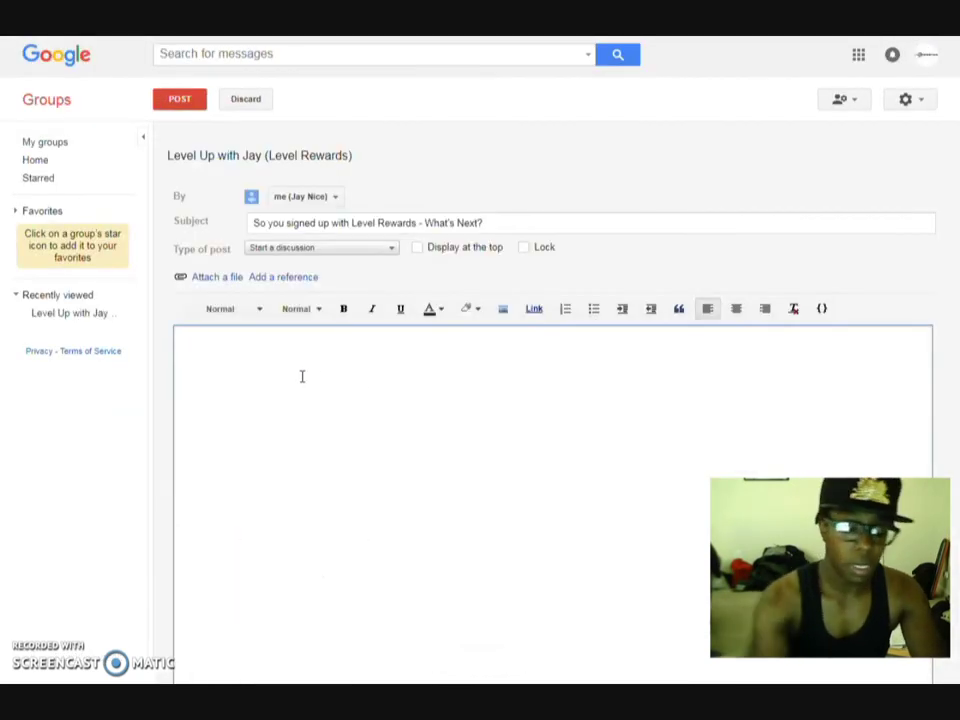
In the Google Groups topic body, write "Here are the steps to getting approved for payments with Level Rewards:" and leave a blank line below it
type("e are the st")
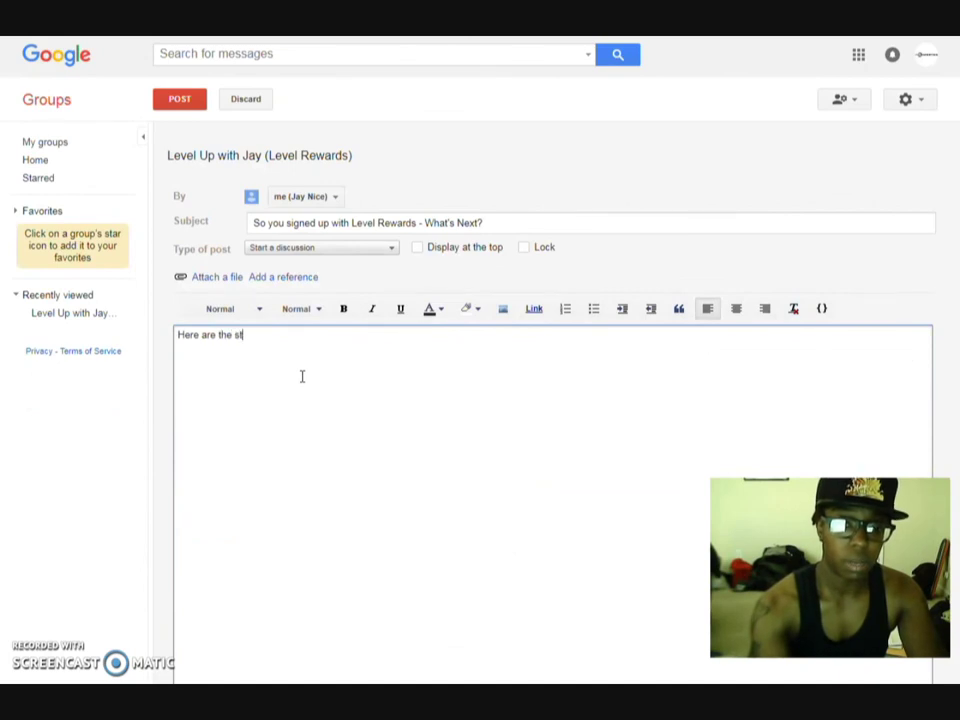
type("eps to getting appro")
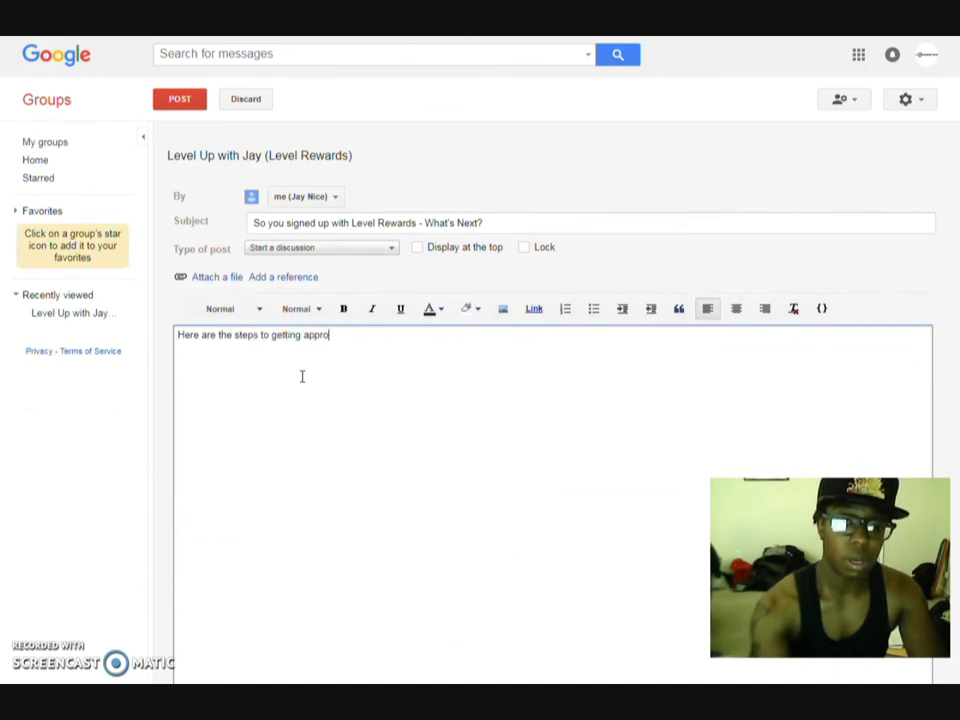
type("ved for paym")
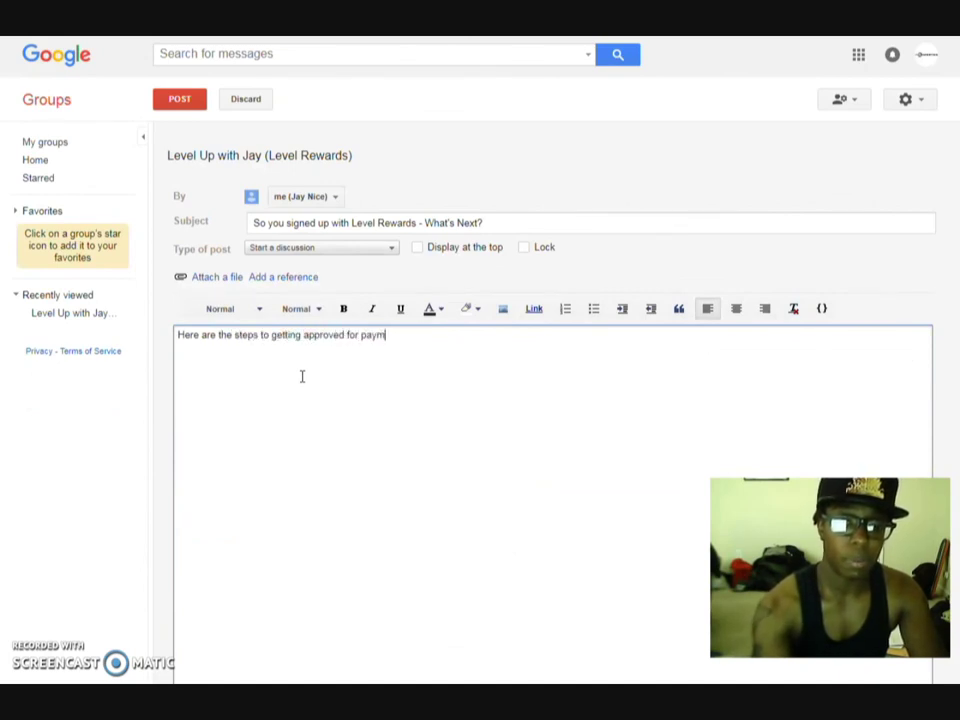
type("ents with Level ")
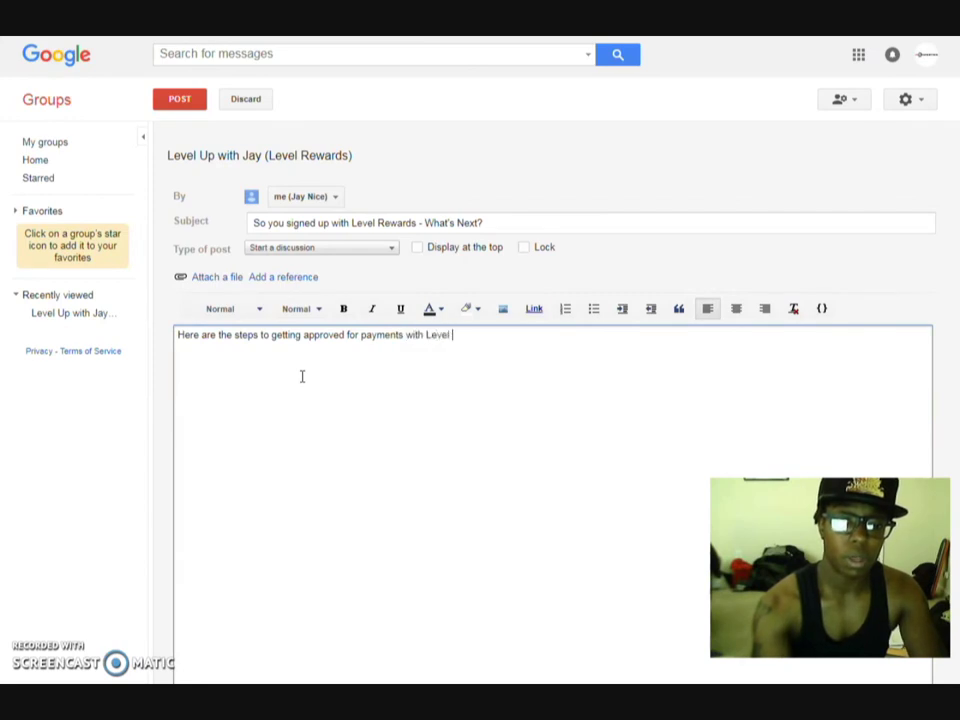
type("Rewards")
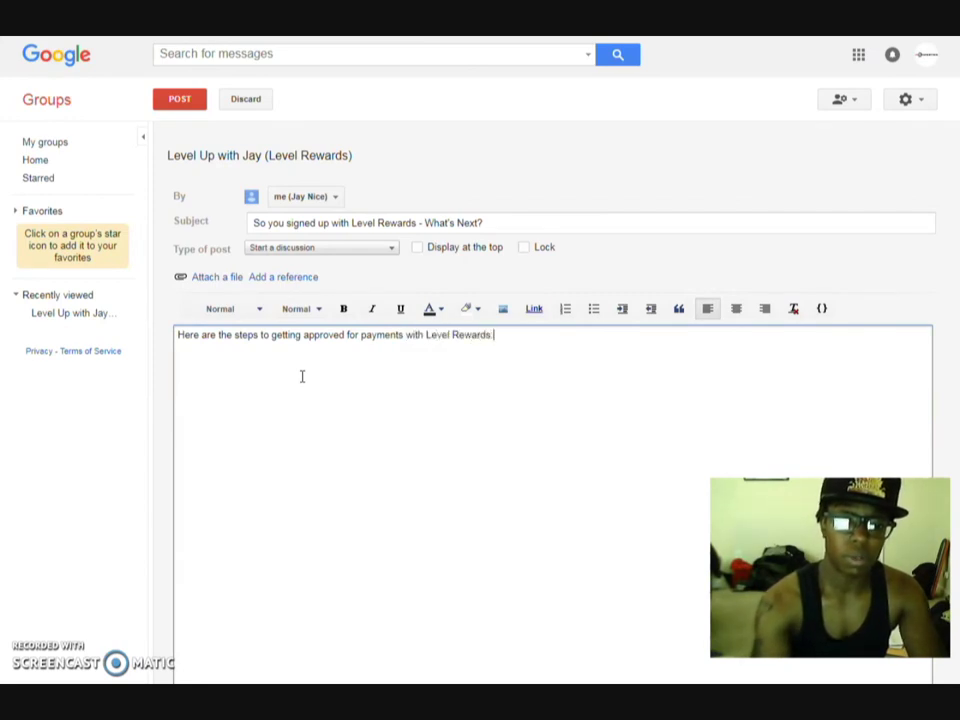
type(":")
key("Return")
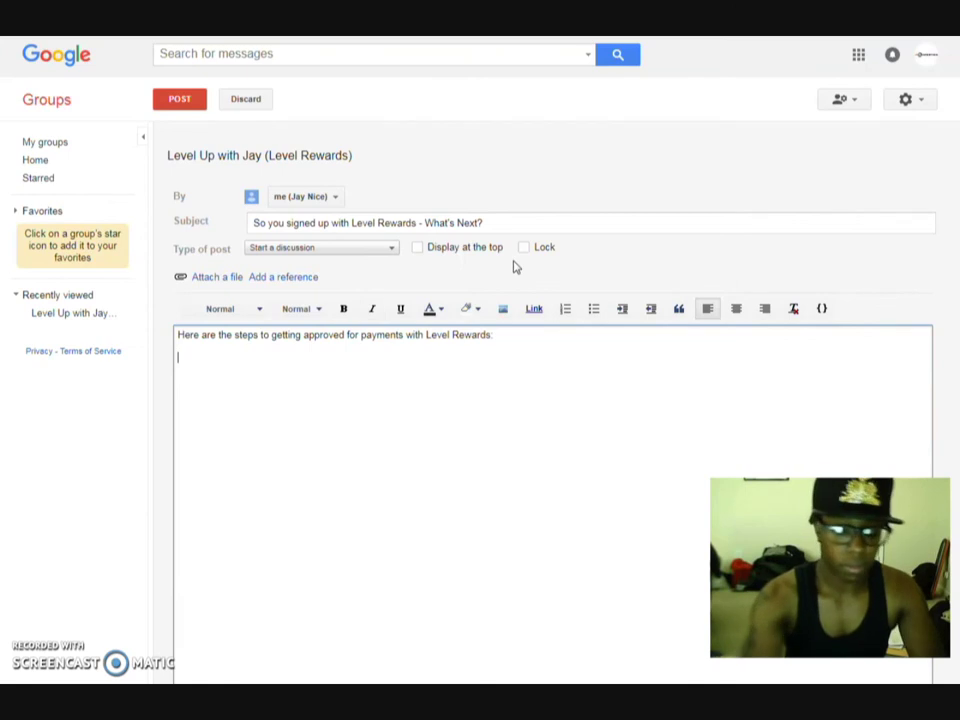
Below the intro line, write the first list item "1. Confirm your account via email" and start item "2." on the following line
type("1.")
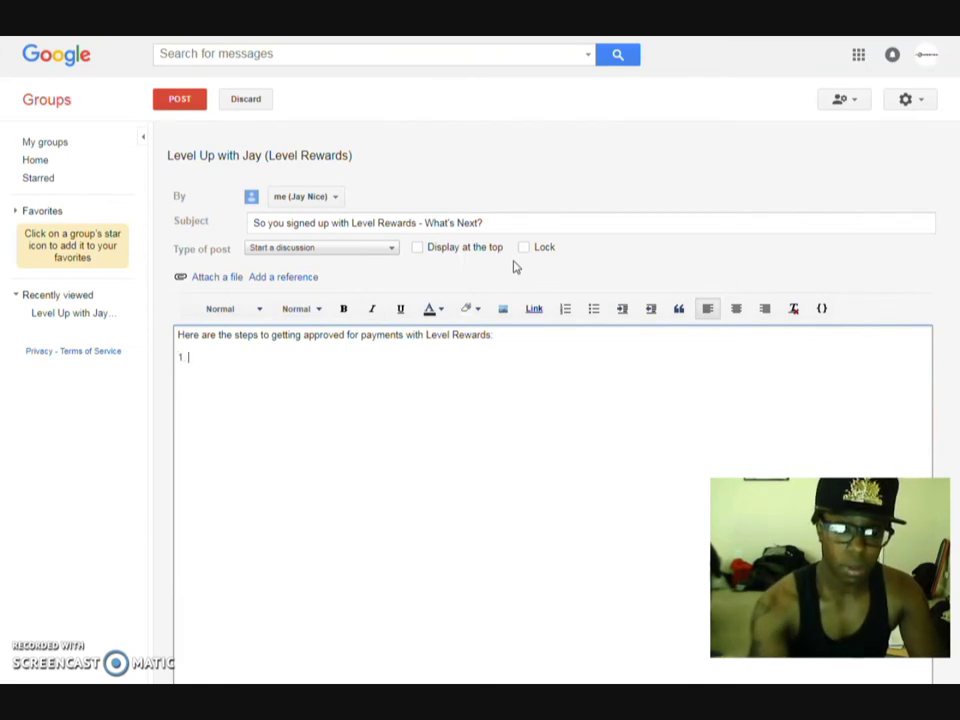
type(" C")
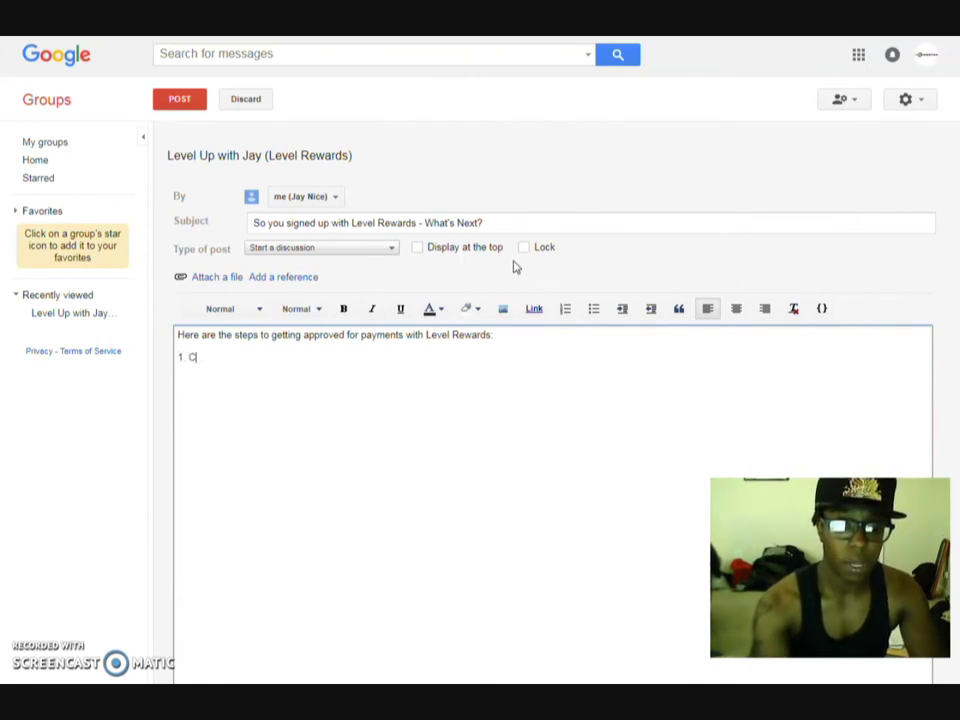
type("onfirm your ")
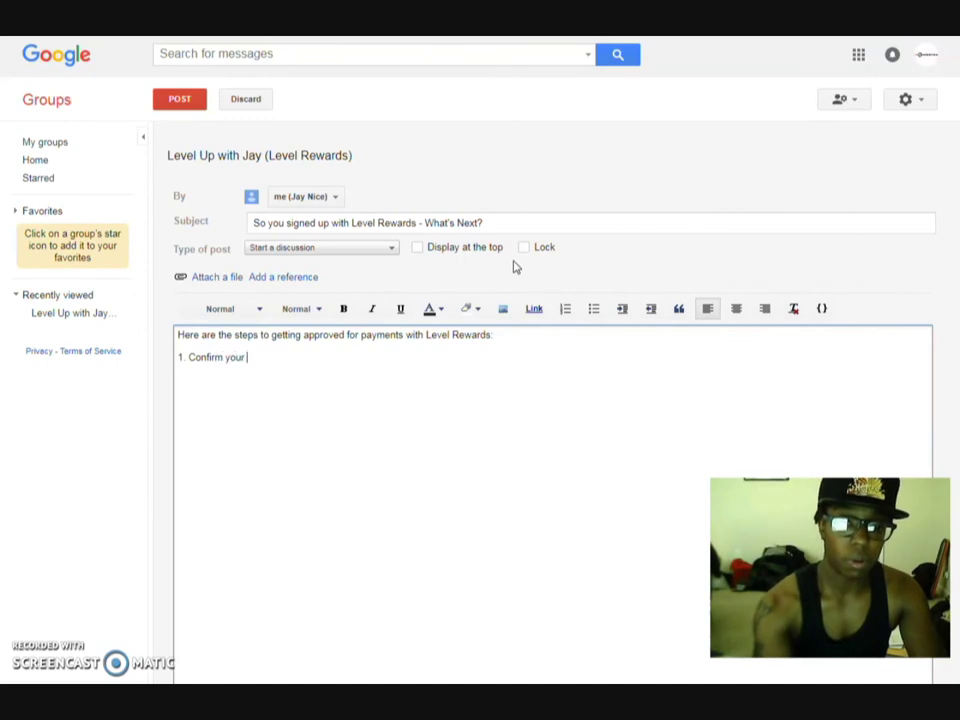
type("accou")
key("BackSpace")
key("BackSpace")
key("BackSpace")
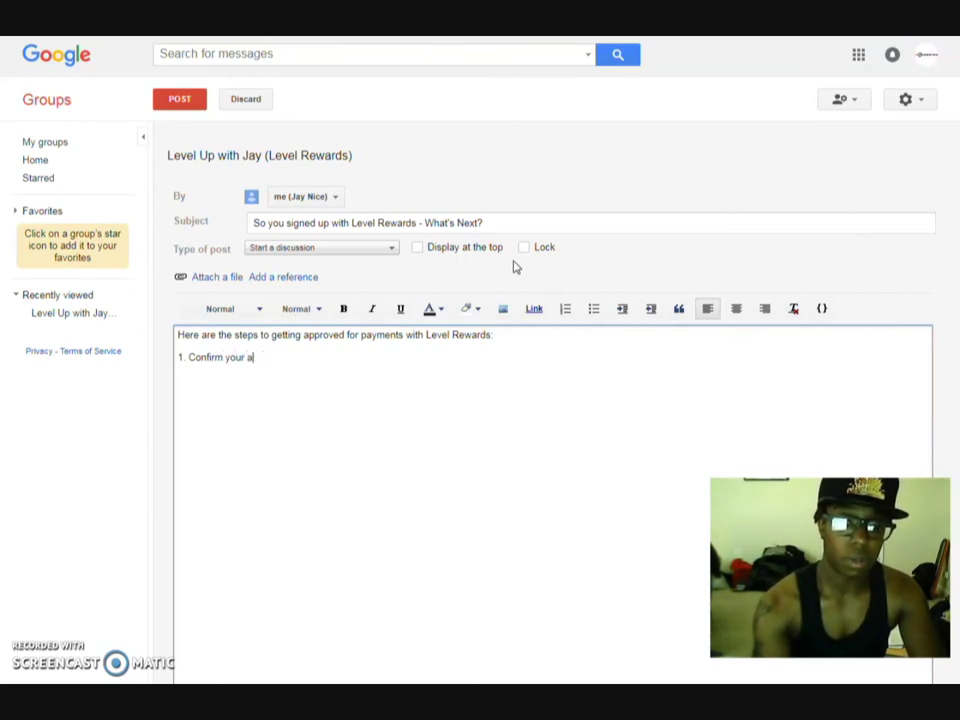
type("ccount via email 2. ")
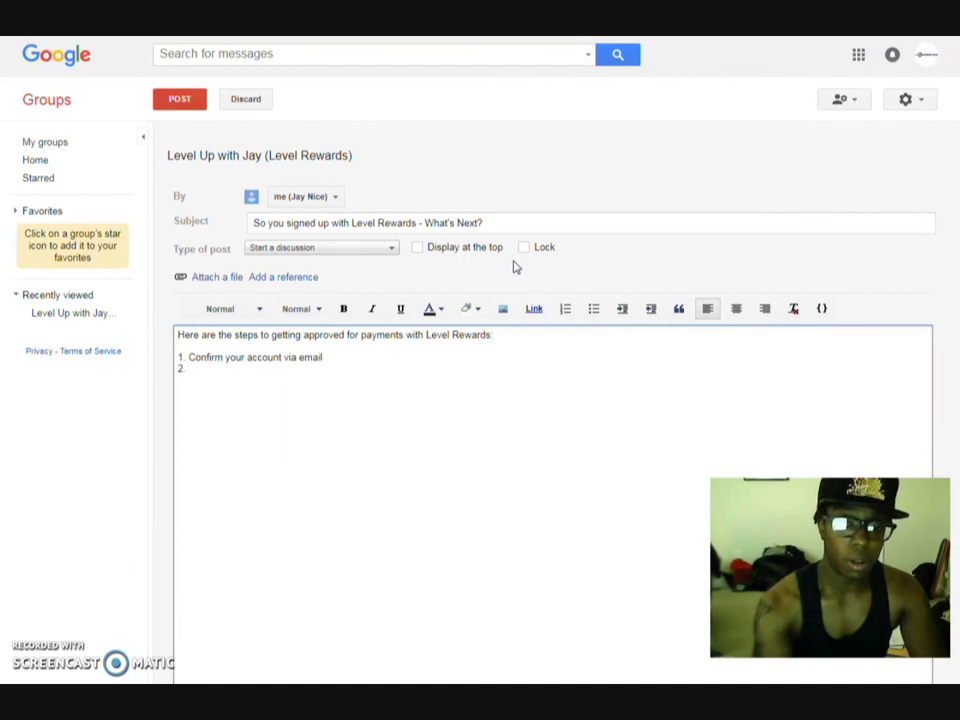
Fill item 2 with "Complete 1.0 credit offer & receive credit", and add "3. You are approved!" followed by a blank line
type("Com")
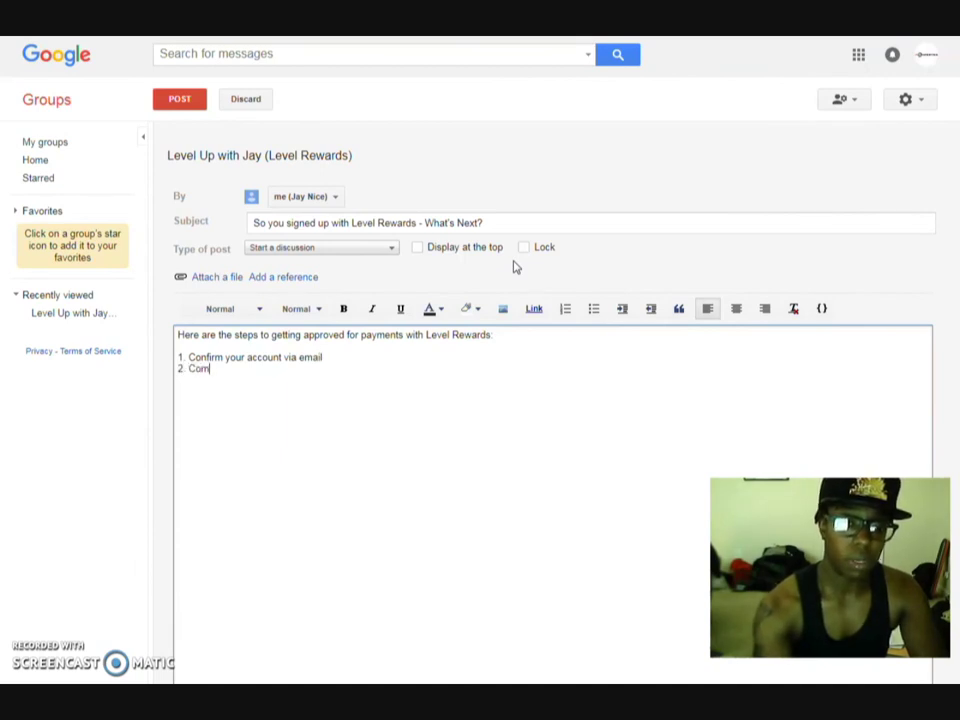
type("plete 1.0 credit offer")
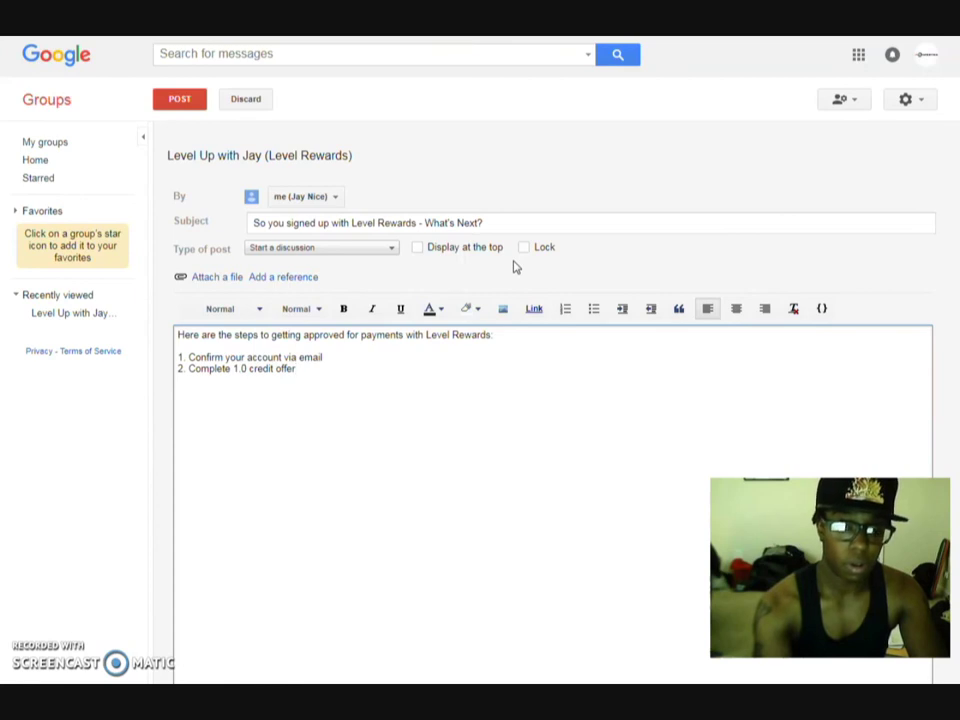
type("& m")
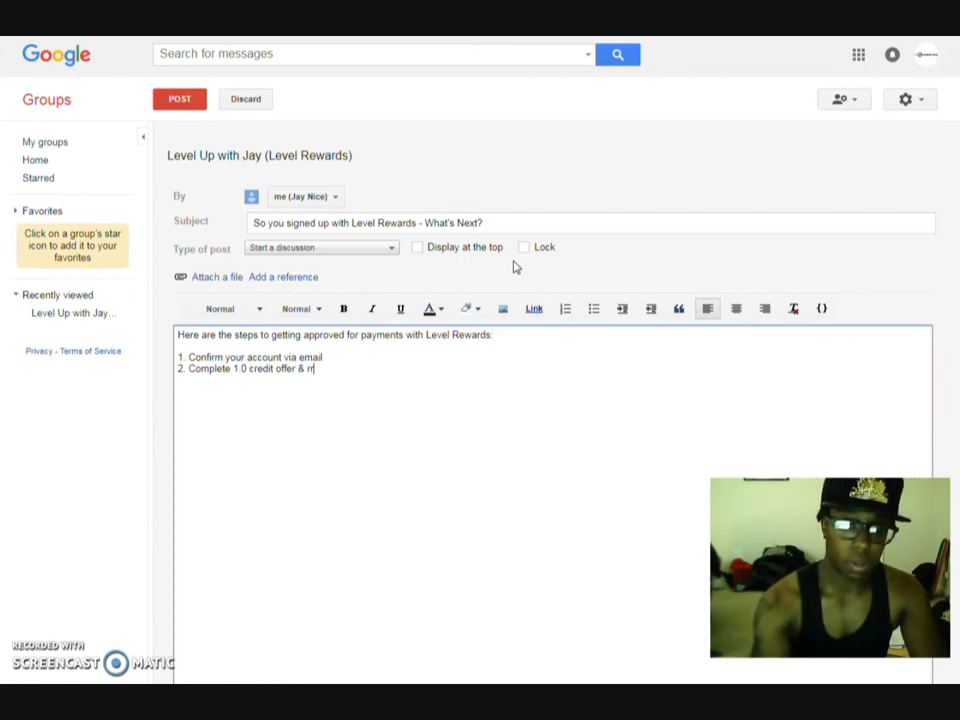
type("ecei")
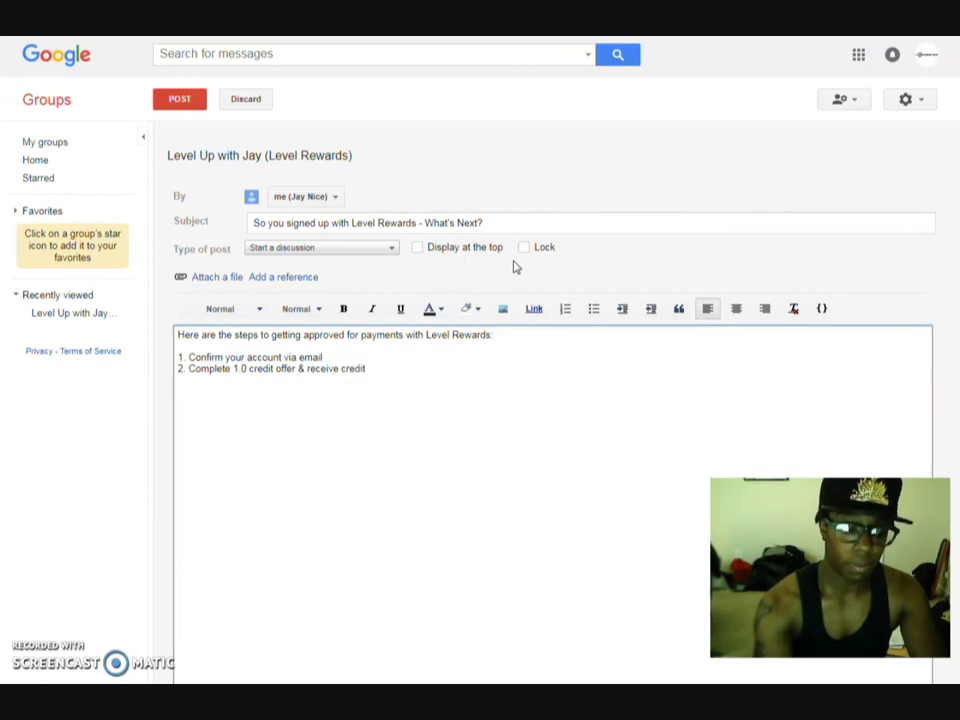
type("ve credit")
key("Return")
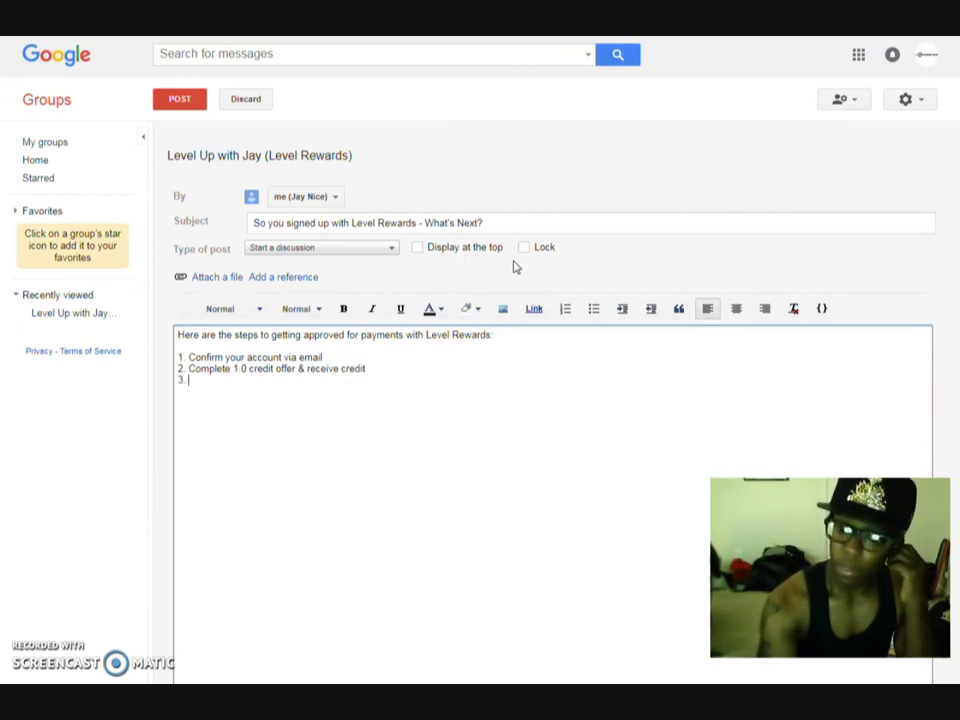
type("You ar")
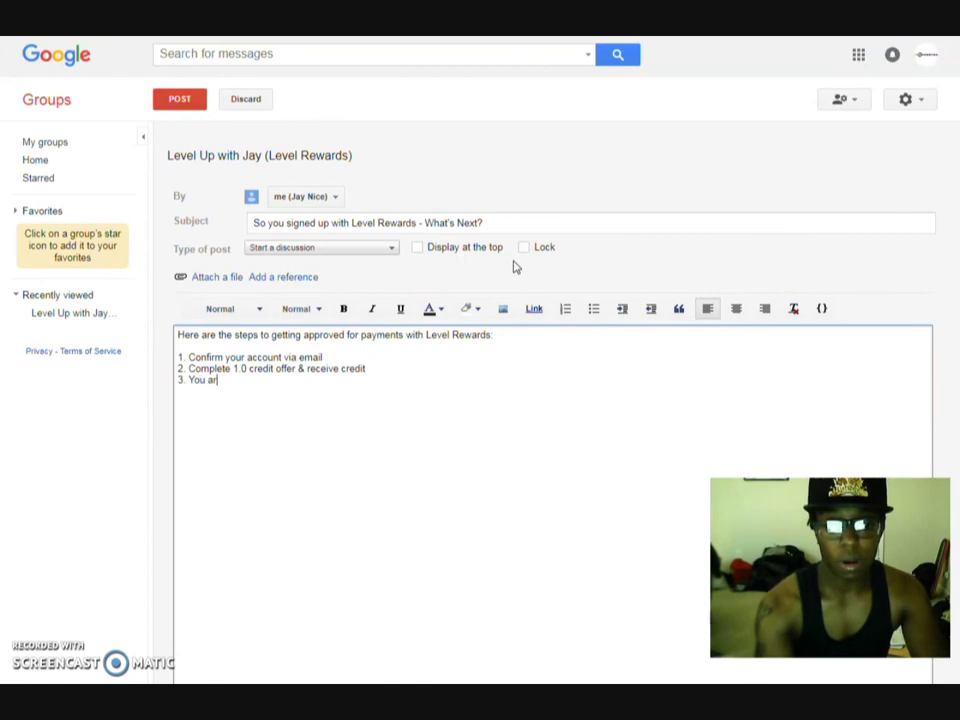
type("e approved!  ")
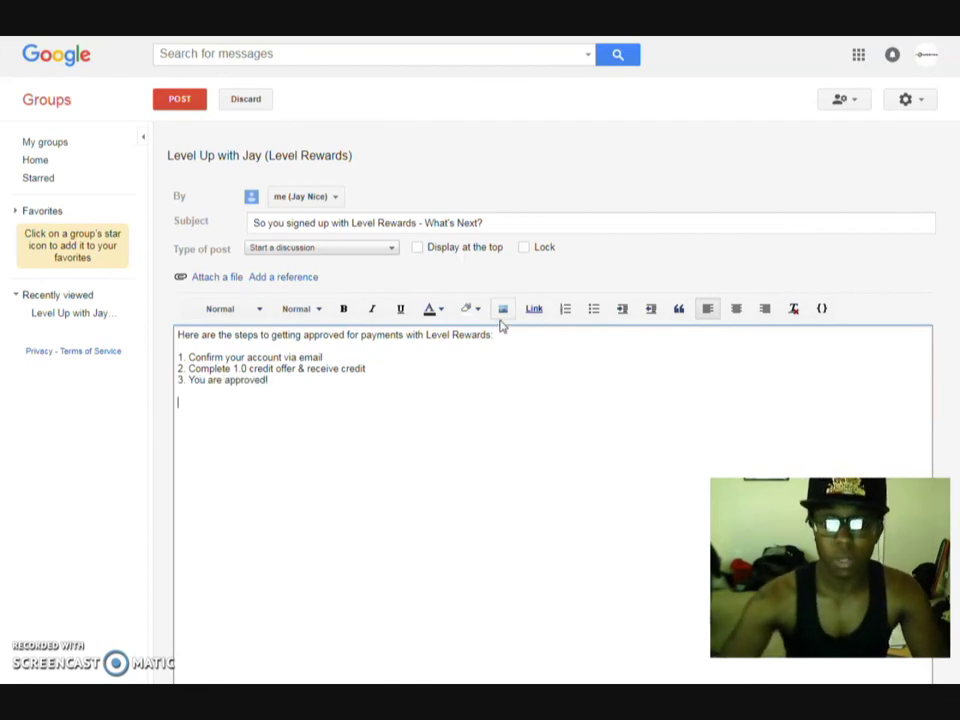
Below the list, write "Watch my video on how I got my 1st payment:" and start a new line
type("Watch")
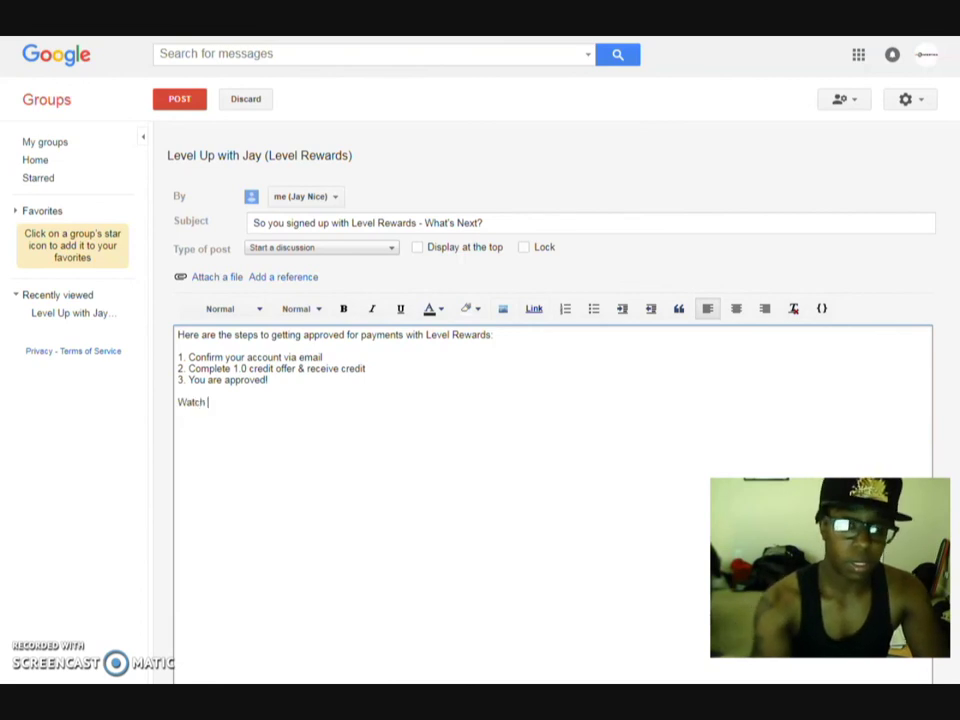
type(" my video o")
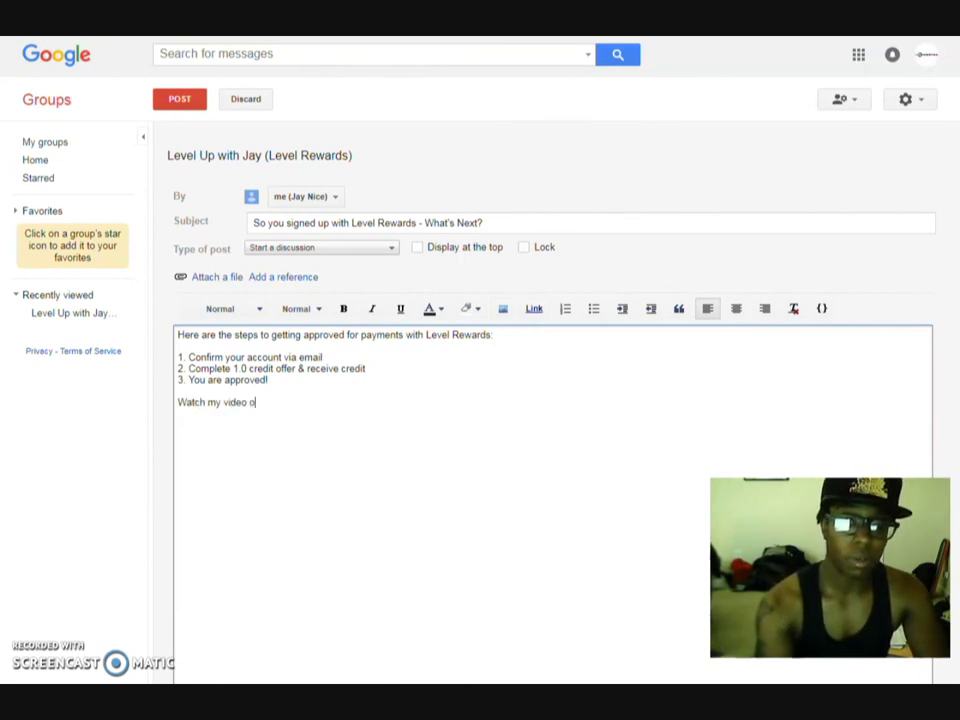
type("n how I")
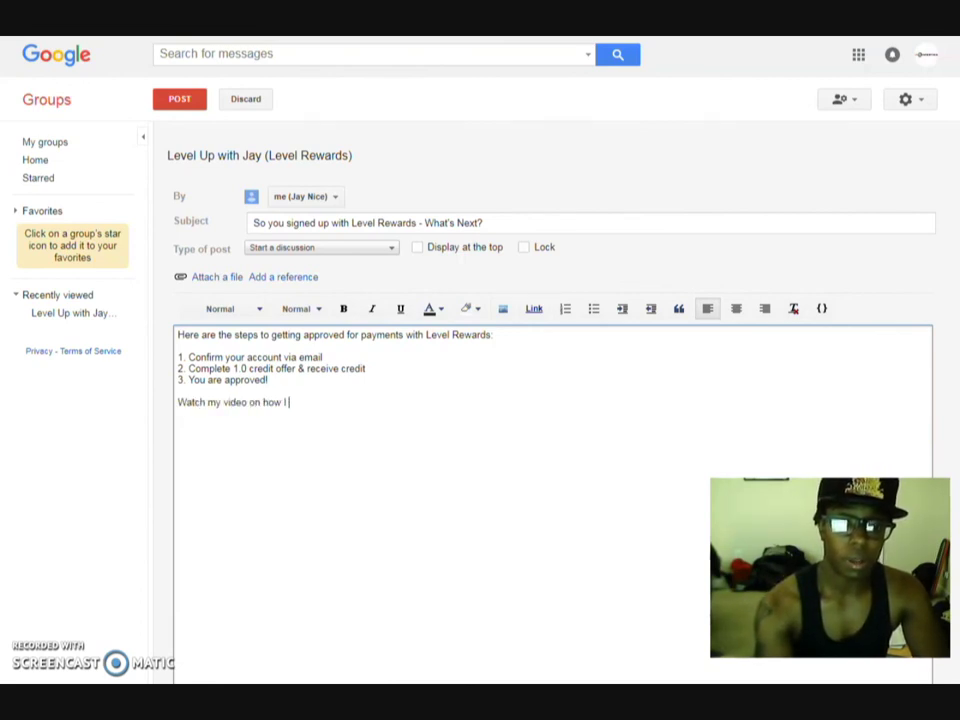
type(" got m")
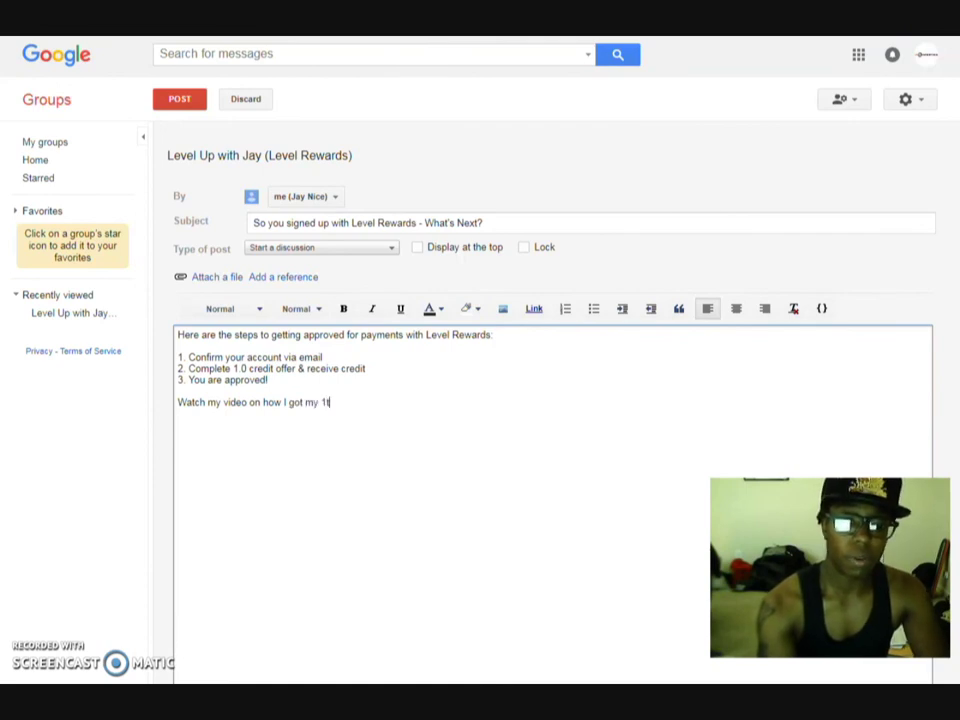
type("y 1st payment:")
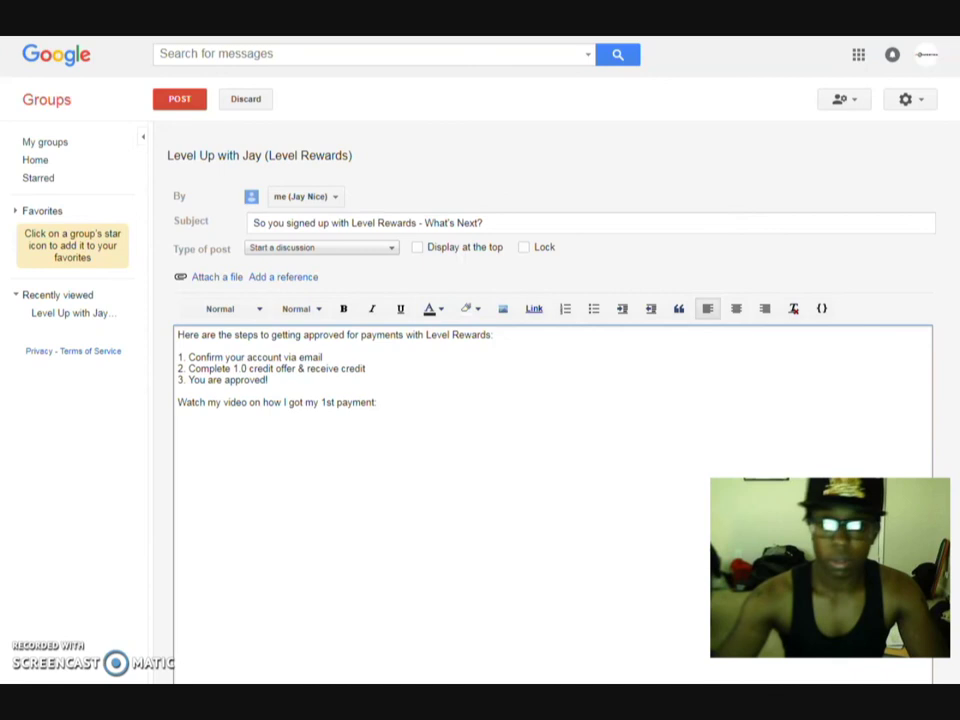
key("Return")
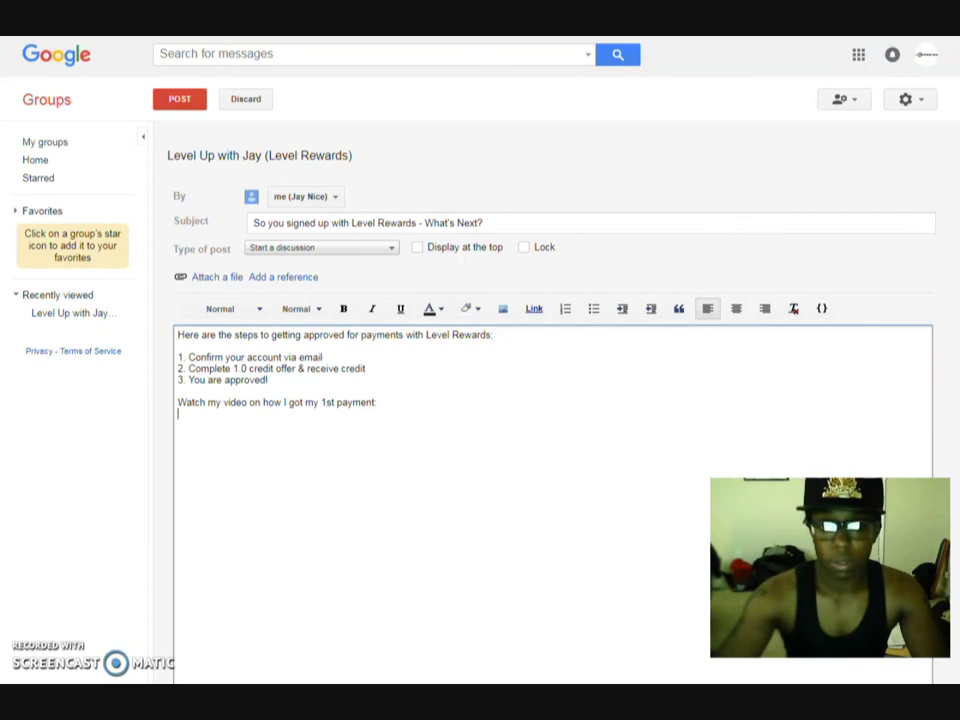
Switch to the YouTube channel page of The Haitian Mogul and open its uploaded videos
key("ctrl+Tab")
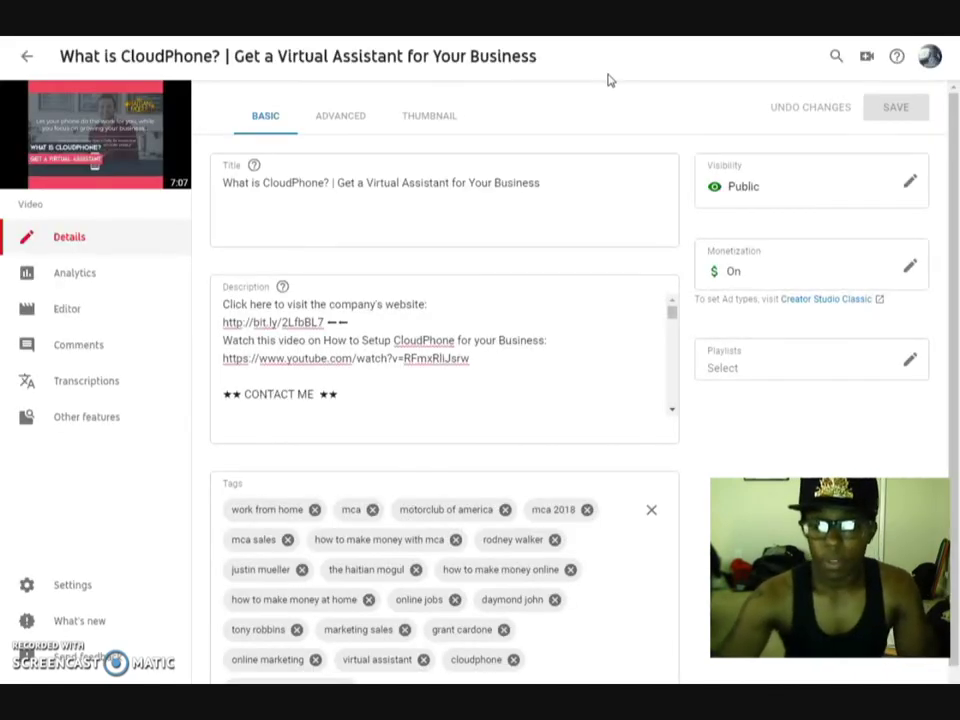
key("ctrl+Tab")
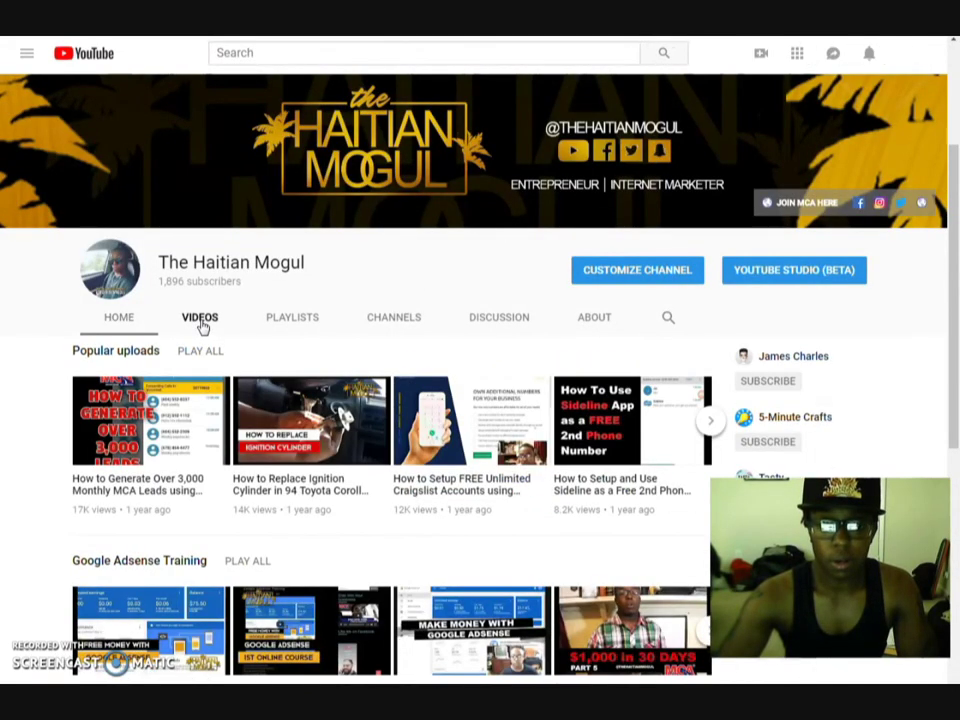
left_click(200, 320)
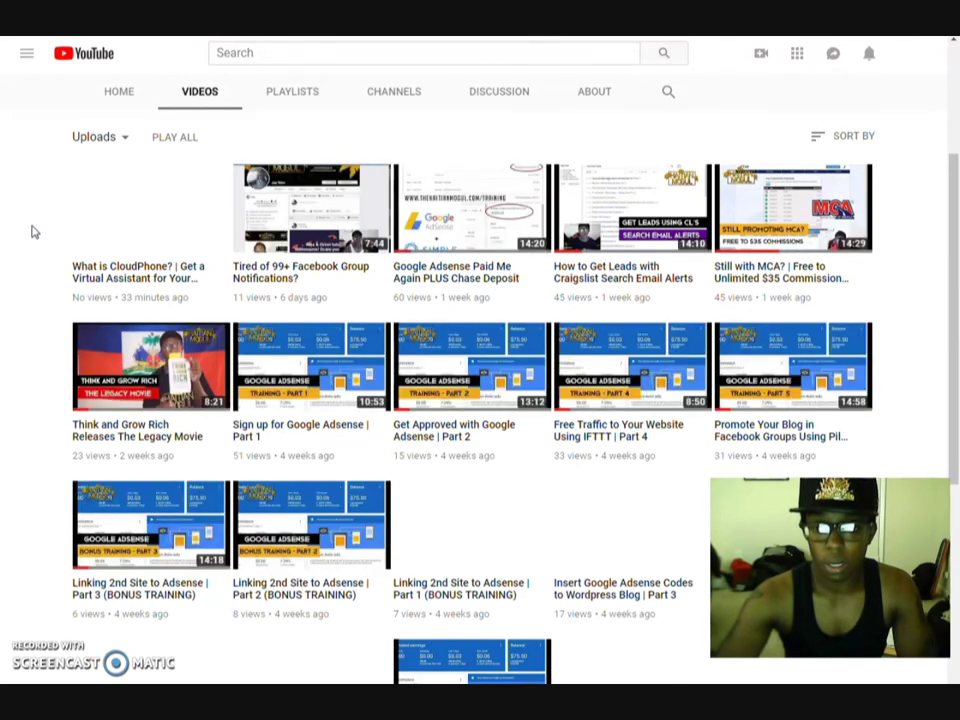
Find the video "Register with Level Rewards | Earn $5-$125 Per Referral" among the uploads and copy its link address
scroll(38, 229, "down", 3)
scroll(40, 230, "down", 3)
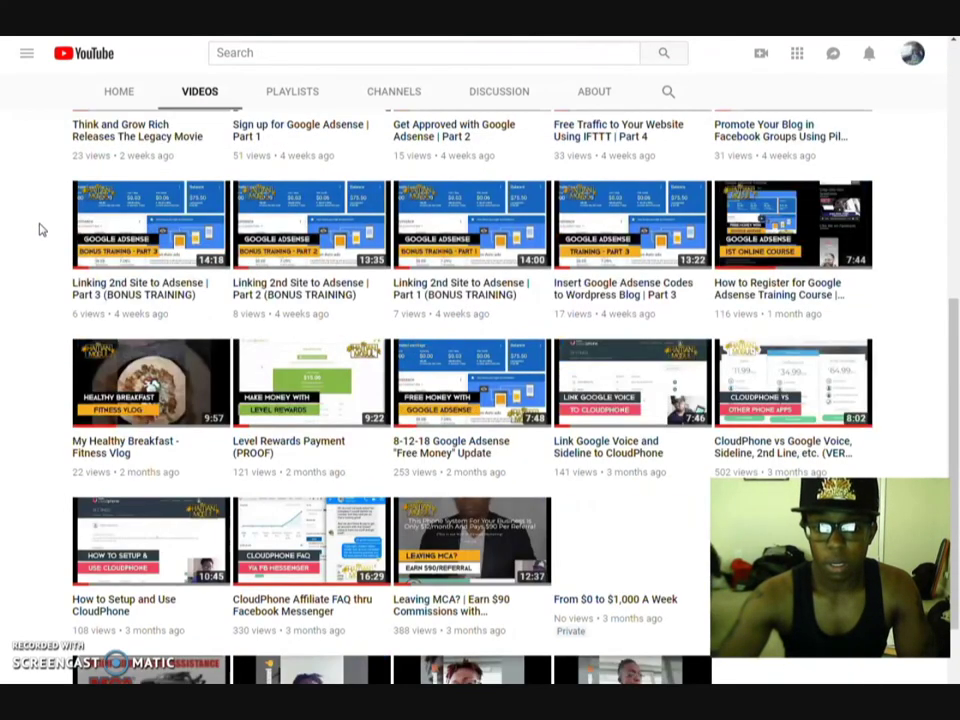
scroll(40, 230, "down", 3)
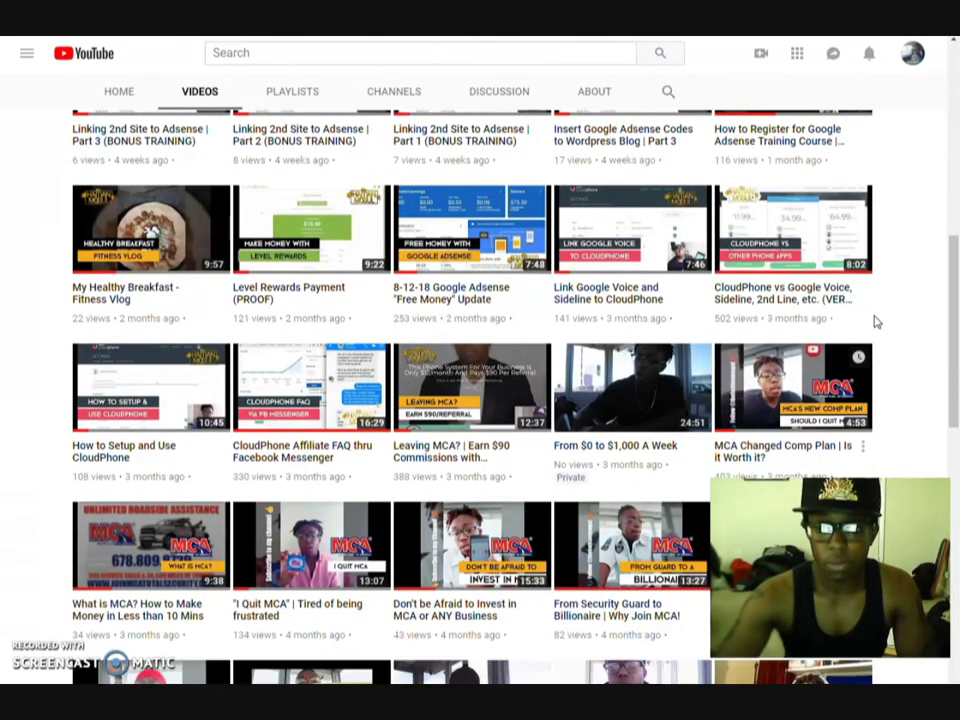
scroll(924, 316, "down", 1)
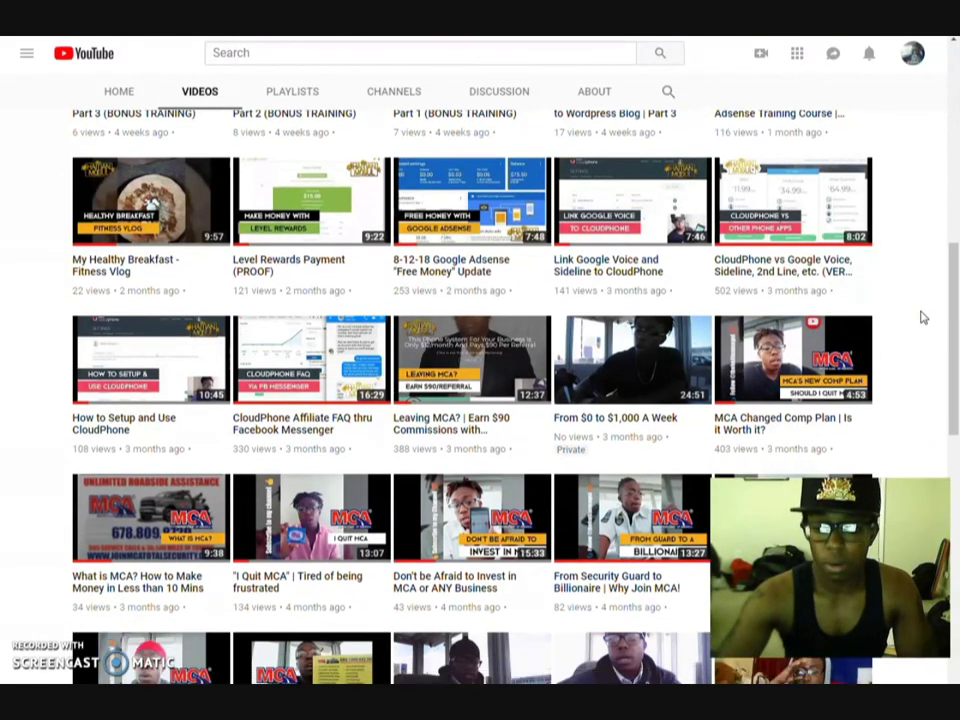
scroll(924, 316, "down", 10)
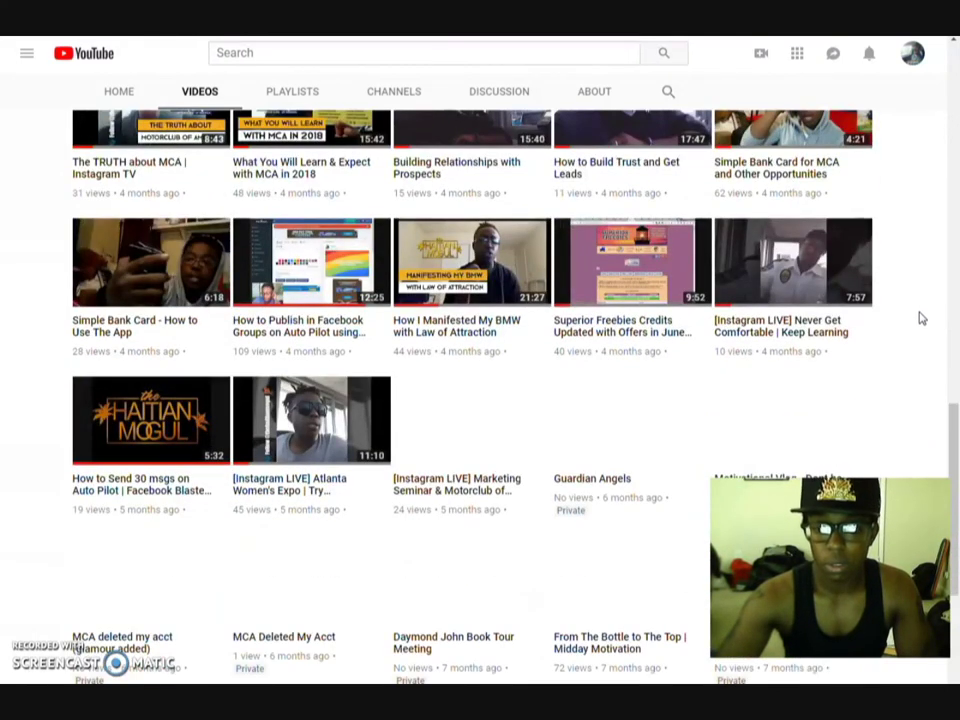
scroll(900, 320, "down", 2)
scroll(886, 325, "down", 3)
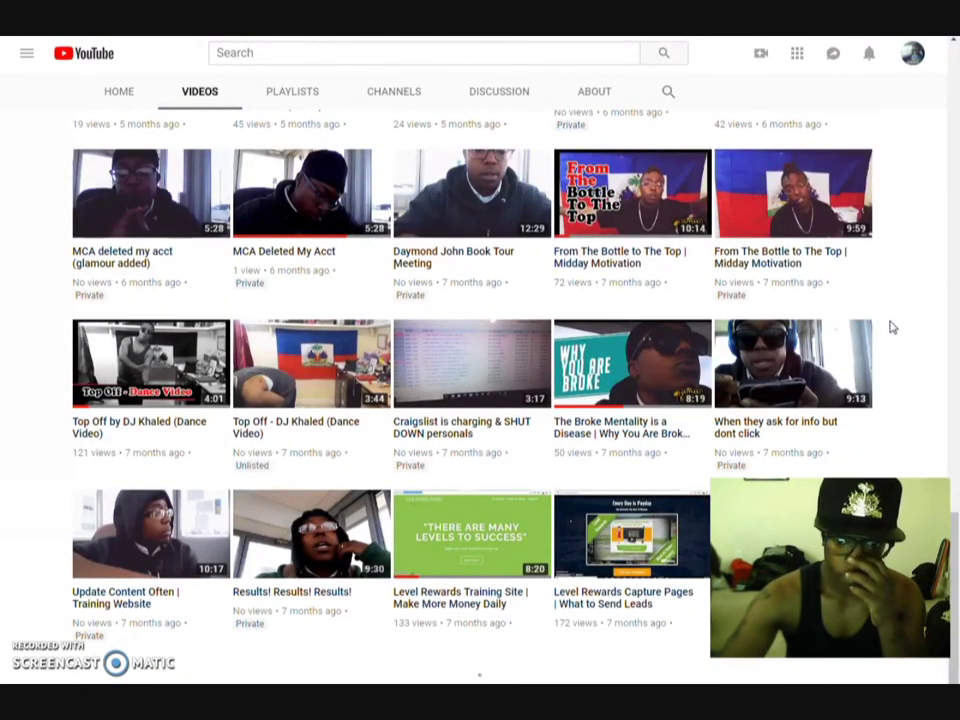
scroll(893, 327, "up", 2)
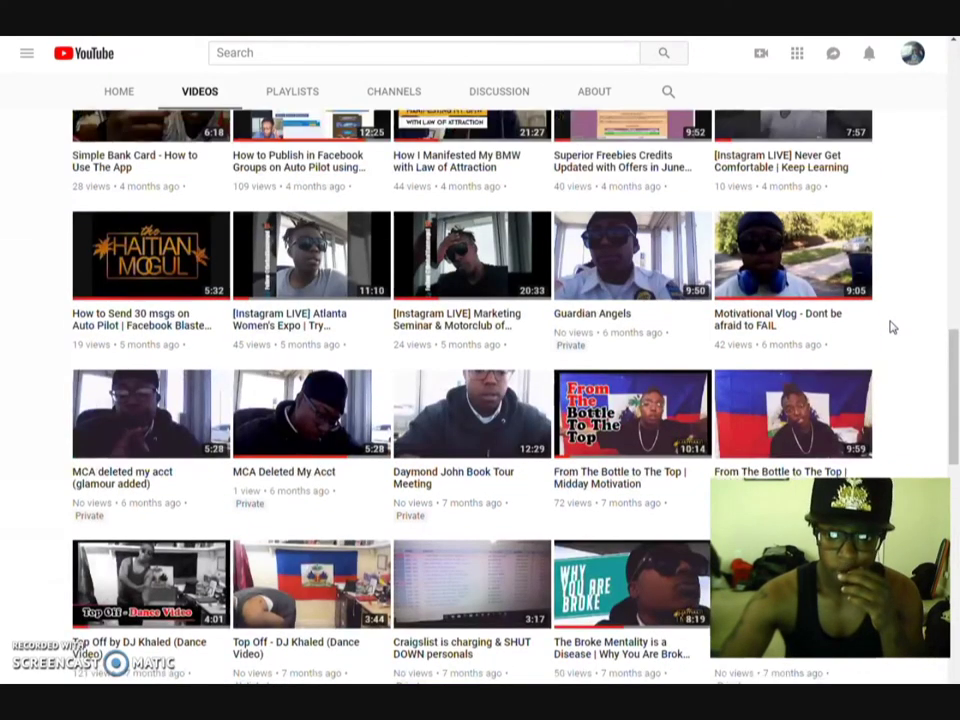
scroll(890, 327, "down", 5)
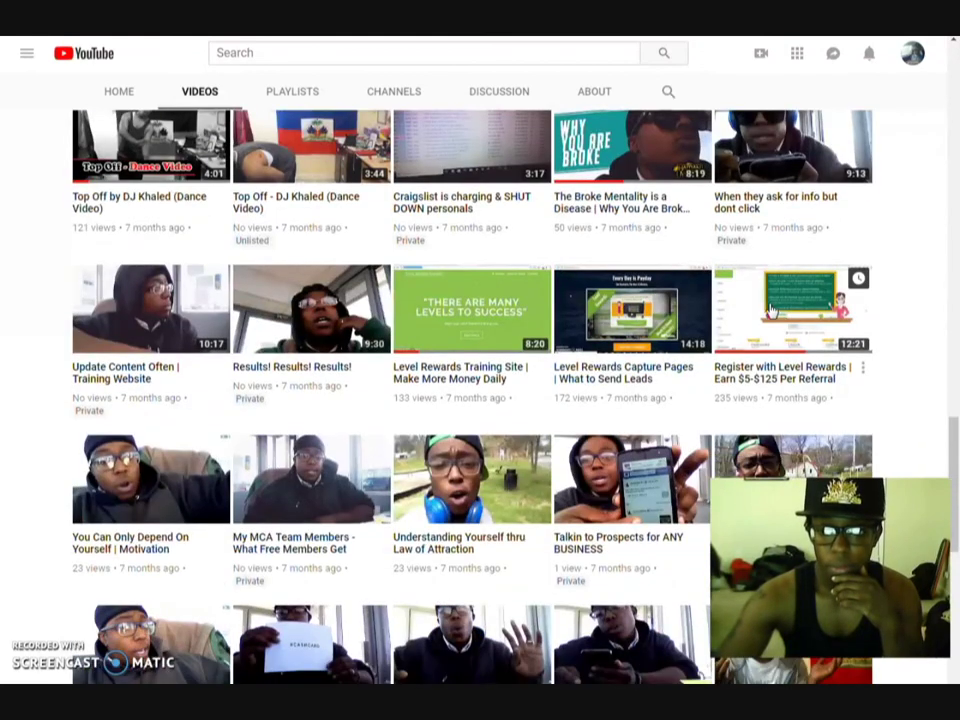
right_click(772, 312)
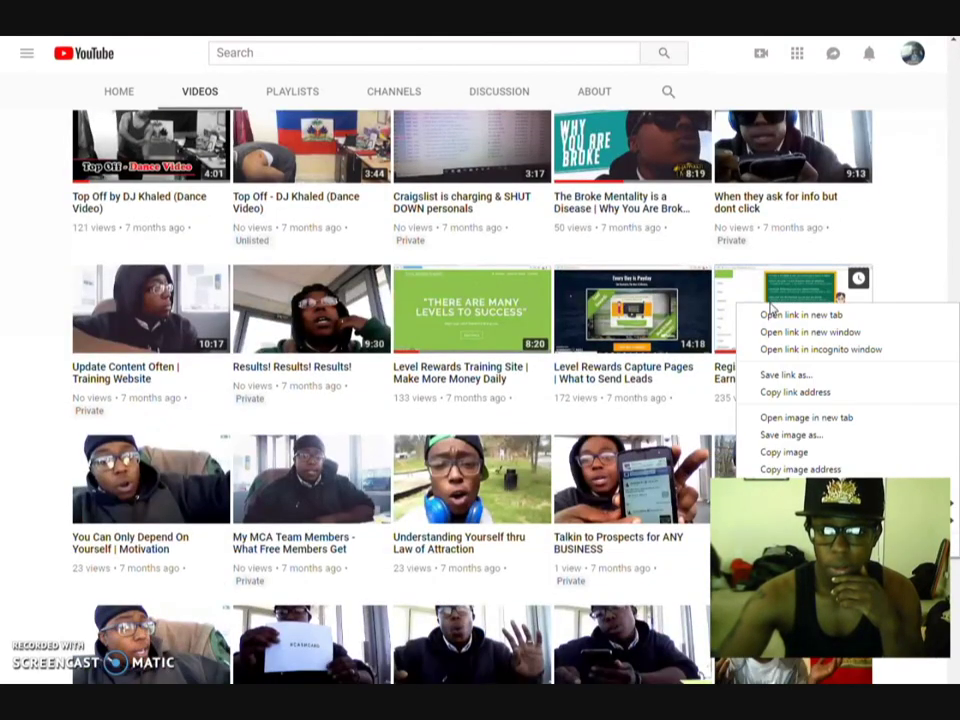
left_click(825, 393)
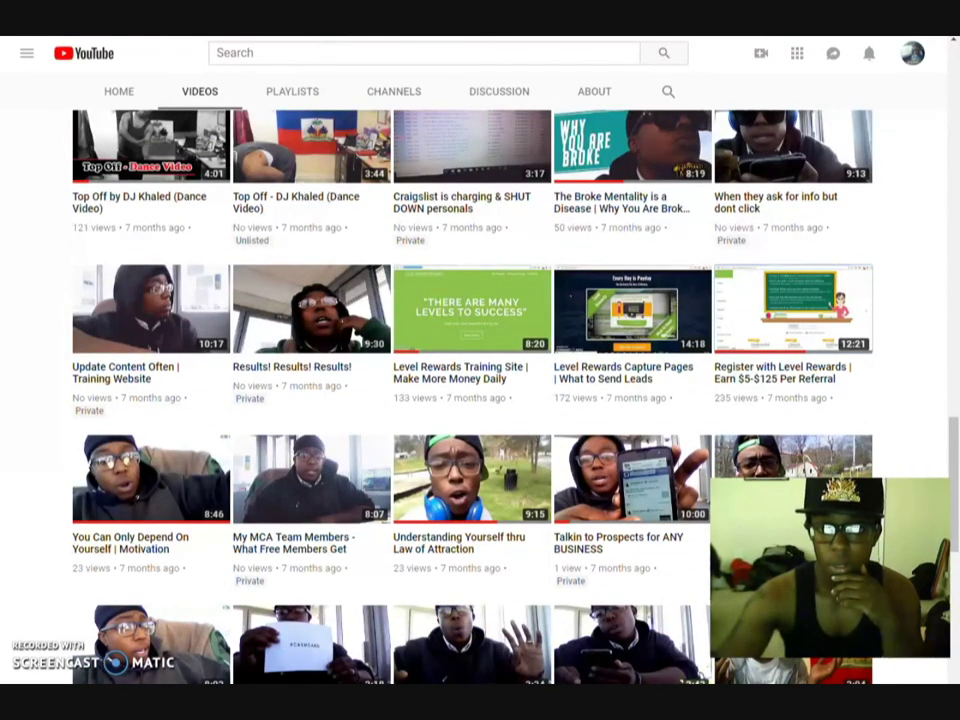
Return to the draft topic and reword its video line to "Watch my video on how to get qualified:"
key("ctrl+t")
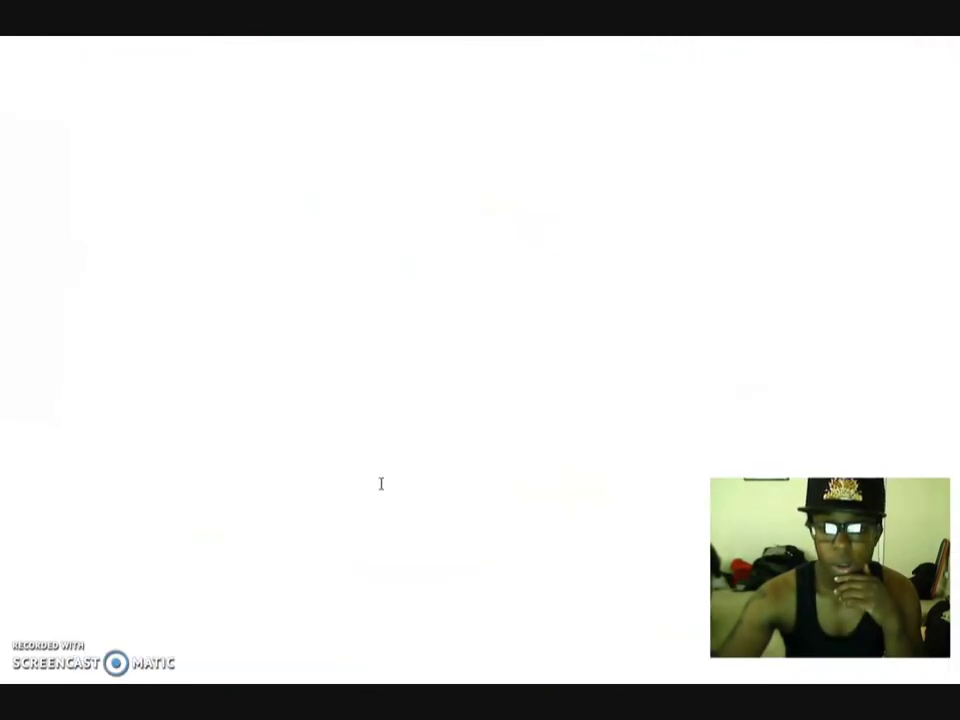
key("ctrl+w")
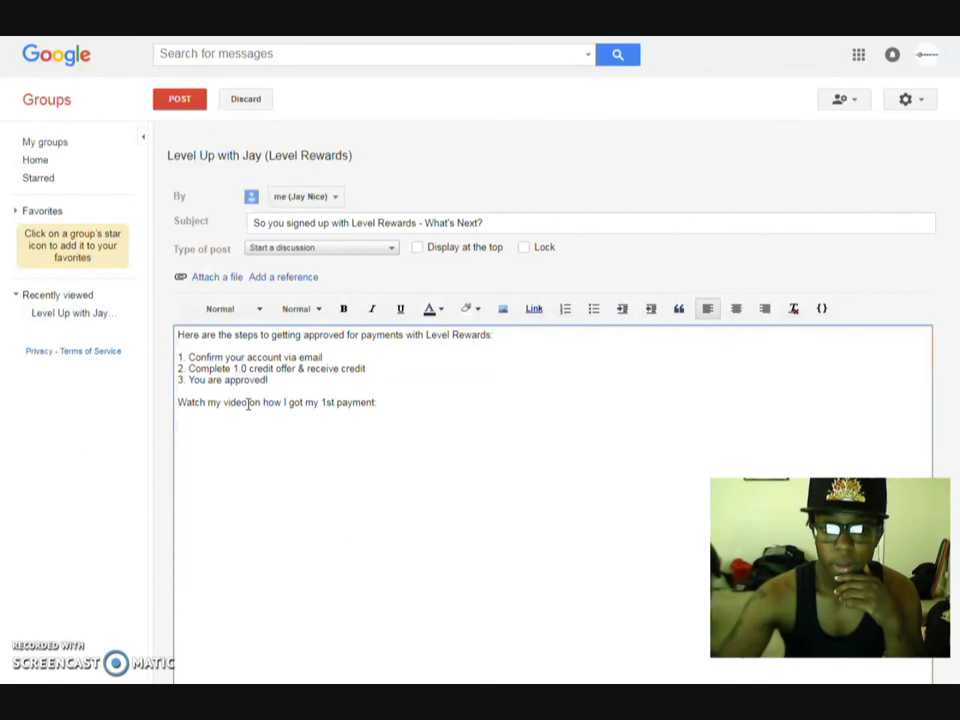
left_click_drag(284, 401, 375, 397)
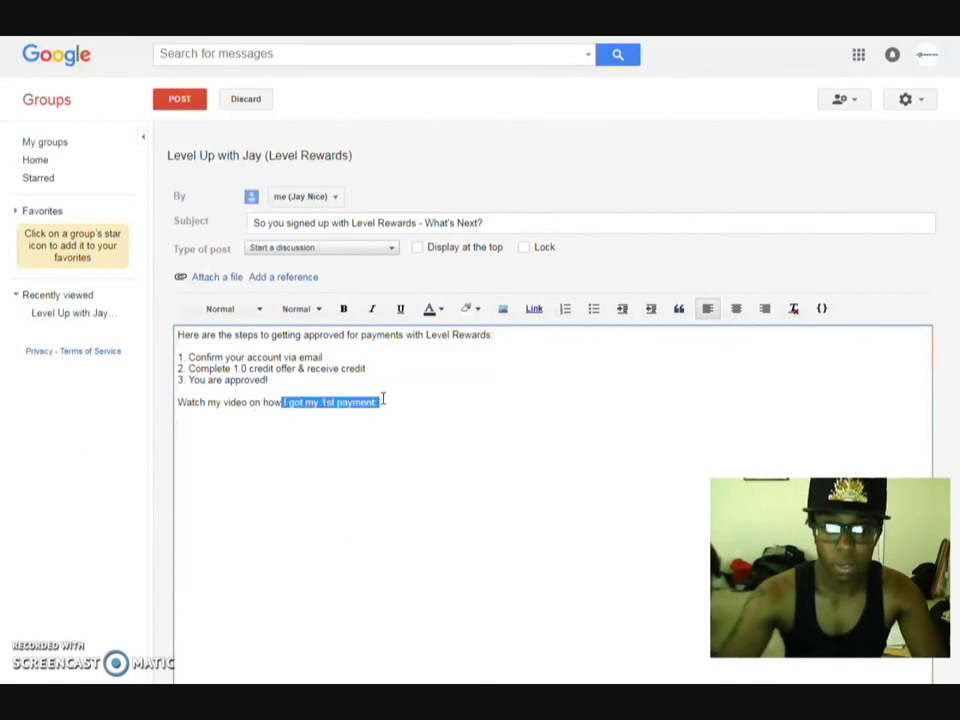
type("to get reg")
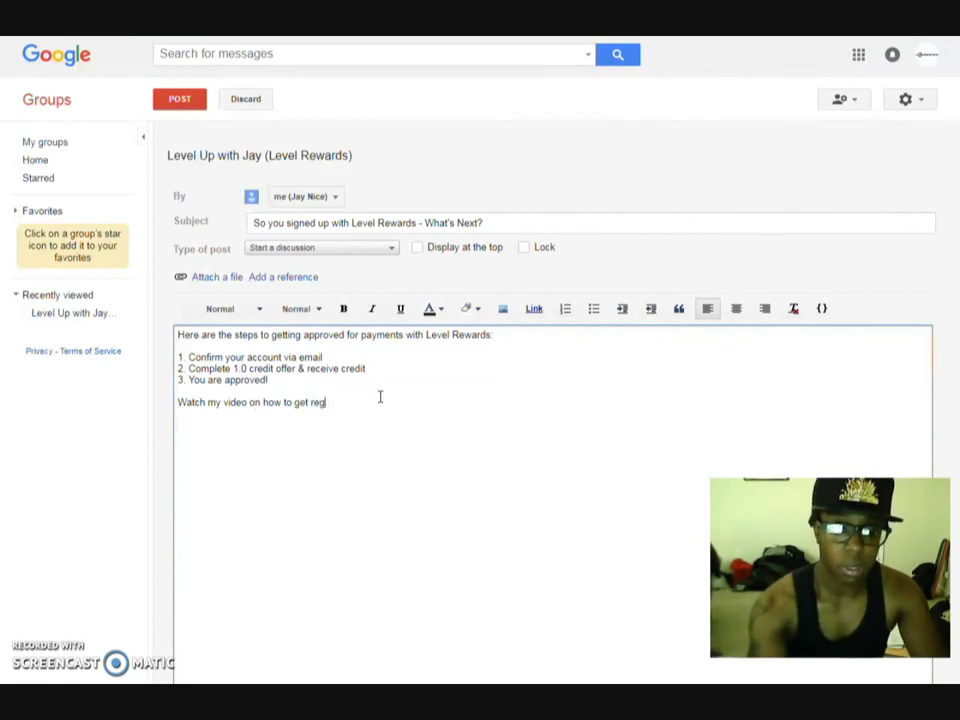
key("BackSpace")
key("BackSpace")
key("BackSpace")
type("qu")
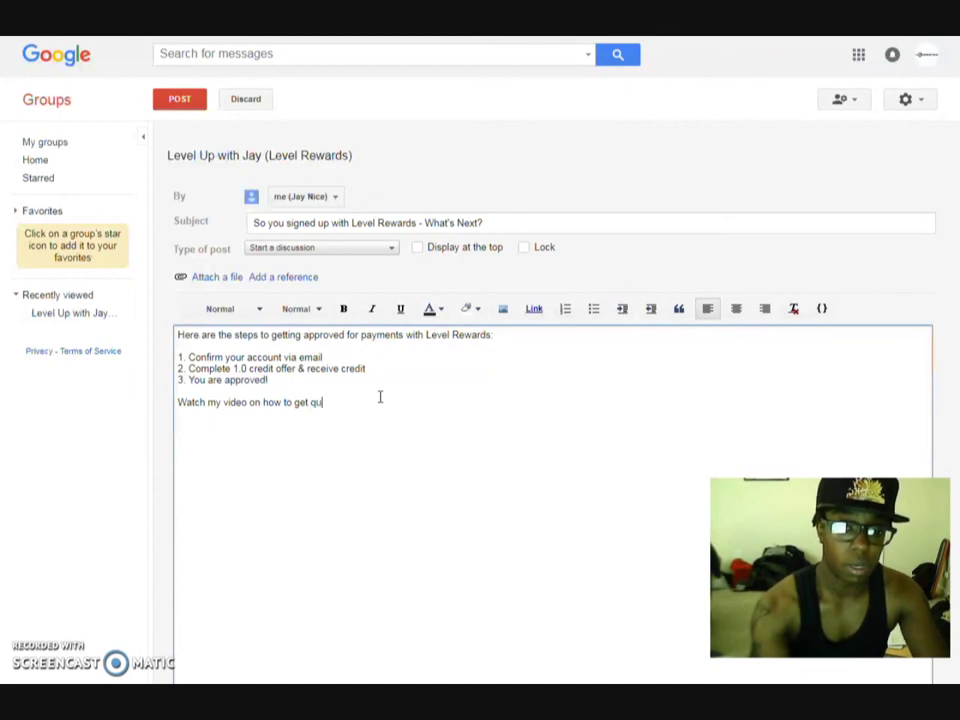
type("alified:")
Paste the copied YouTube video link under the video line and post the topic
key("Return")
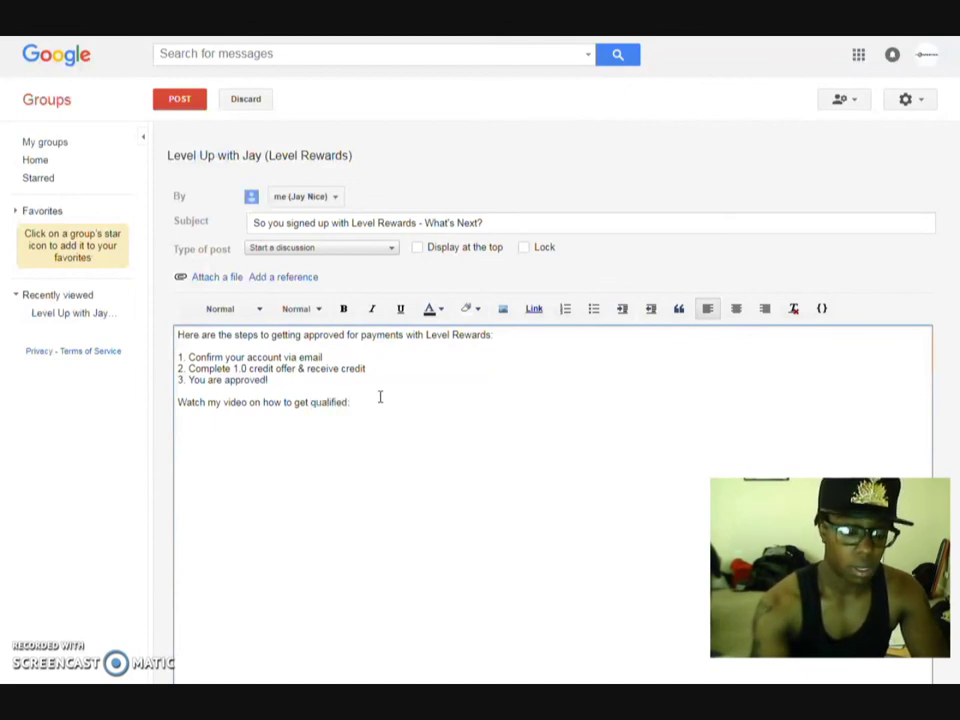
key("ctrl+v")
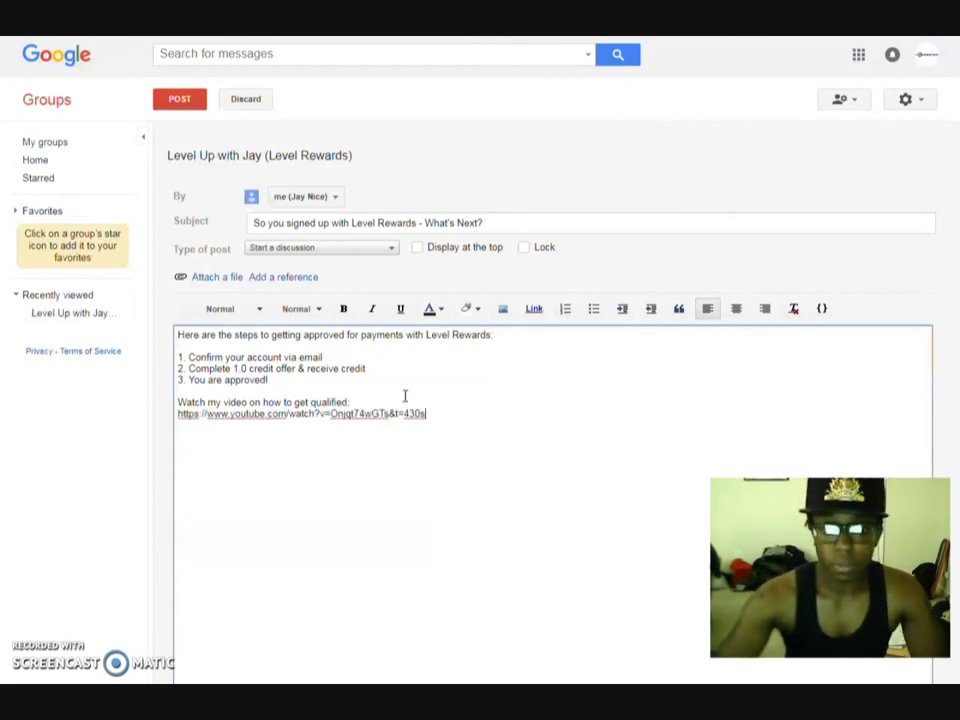
left_click(180, 100)
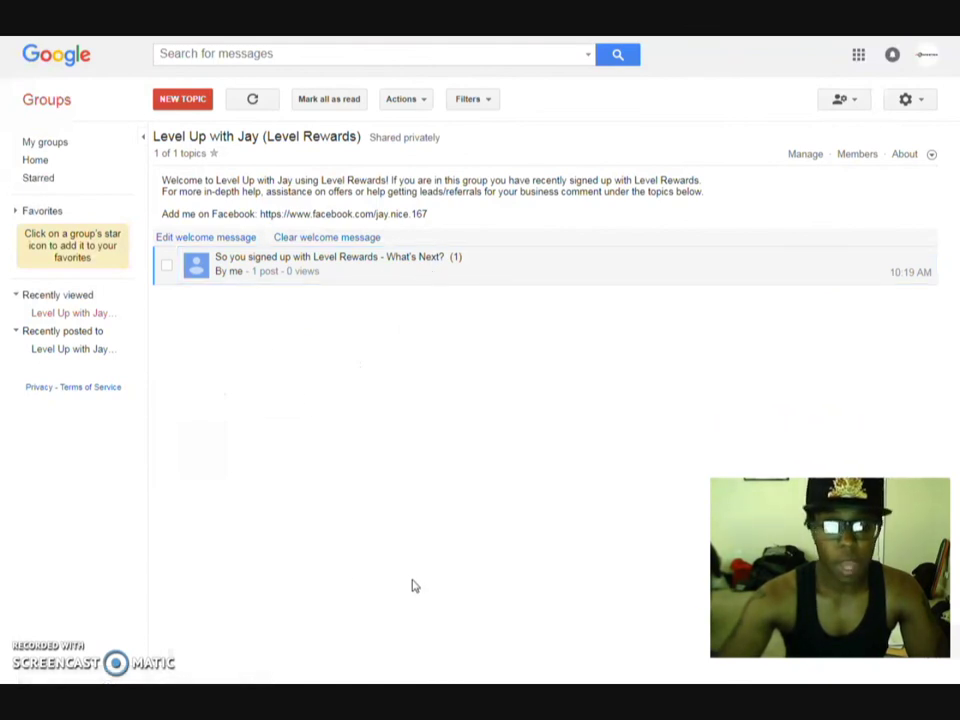
Open the group's member-invitation form from member management and enter placeholder commas in the email addresses field
left_click(858, 156)
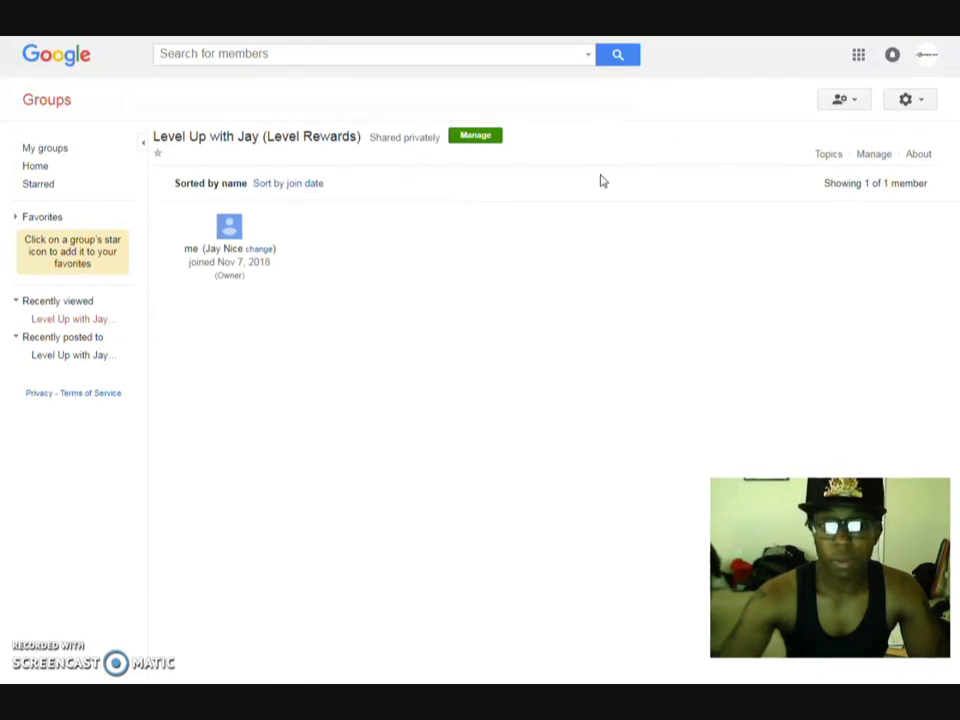
left_click(872, 156)
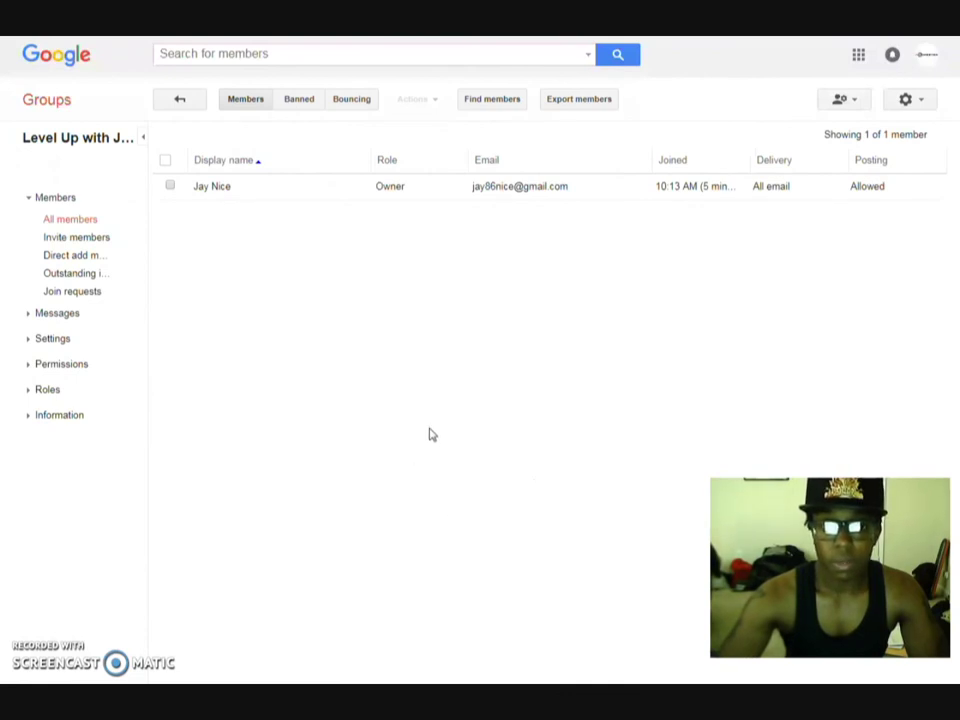
left_click(90, 240)
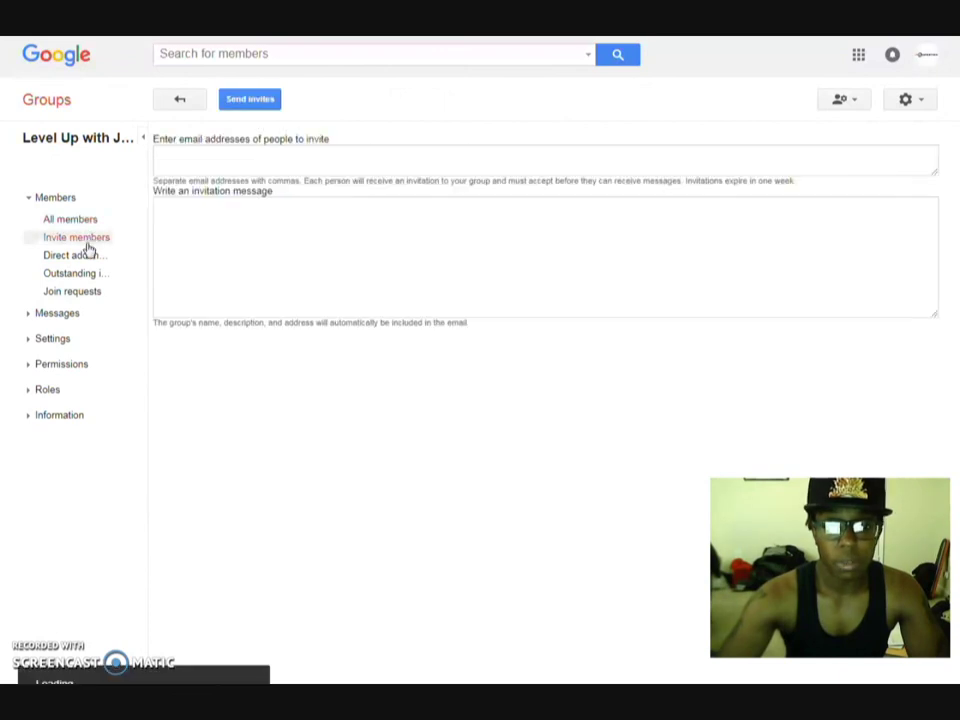
left_click(228, 164)
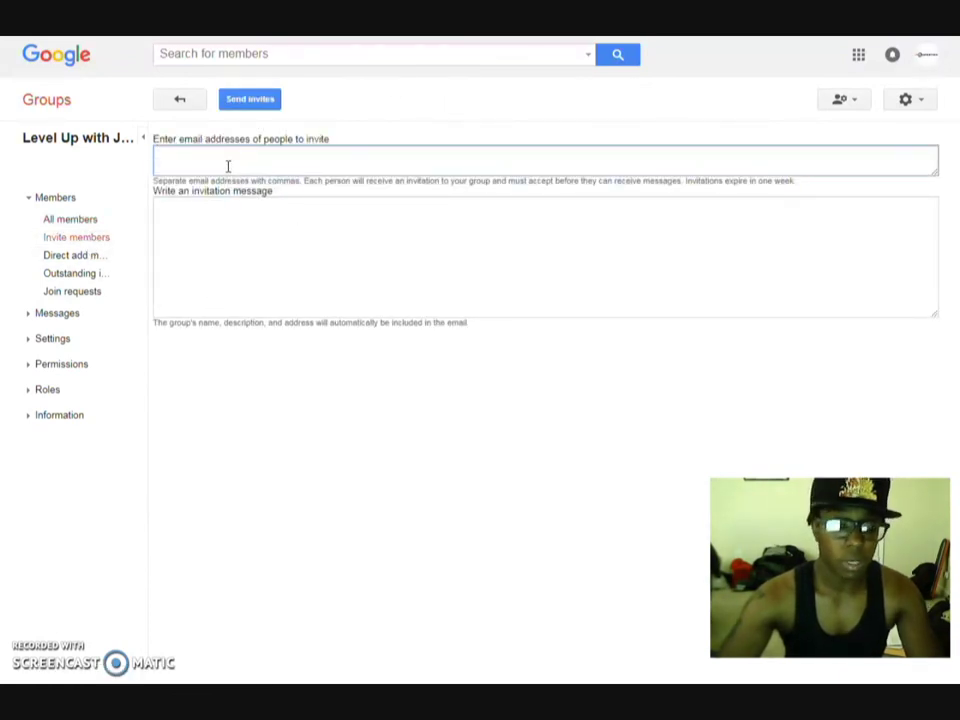
type(", ,")
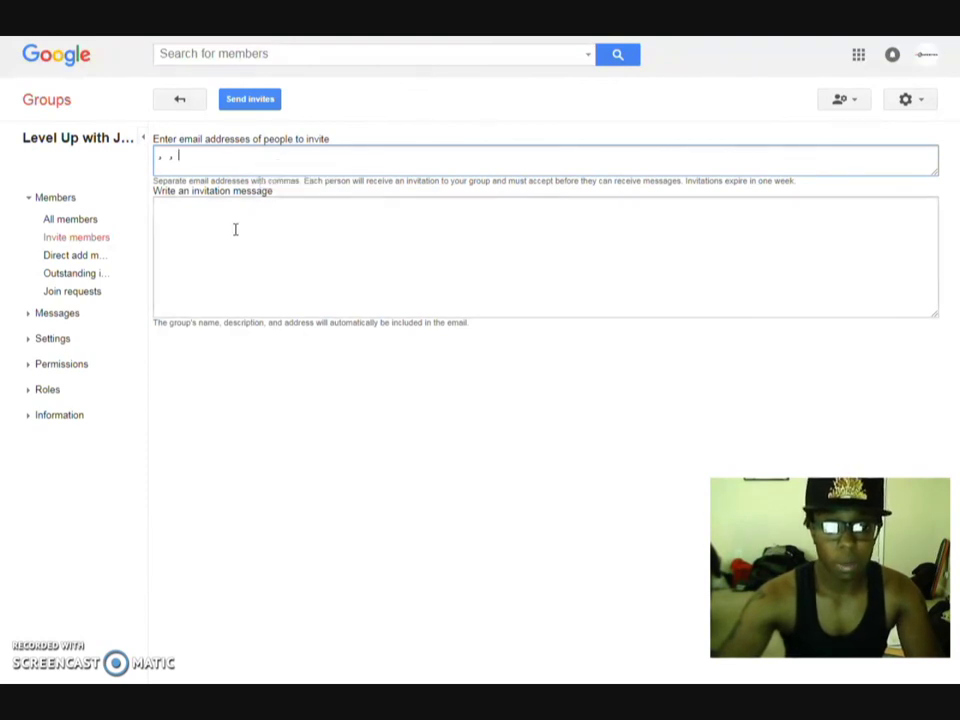
Write "Thanks for asking more information on Level Rewards!" as the invitation message
left_click(234, 229)
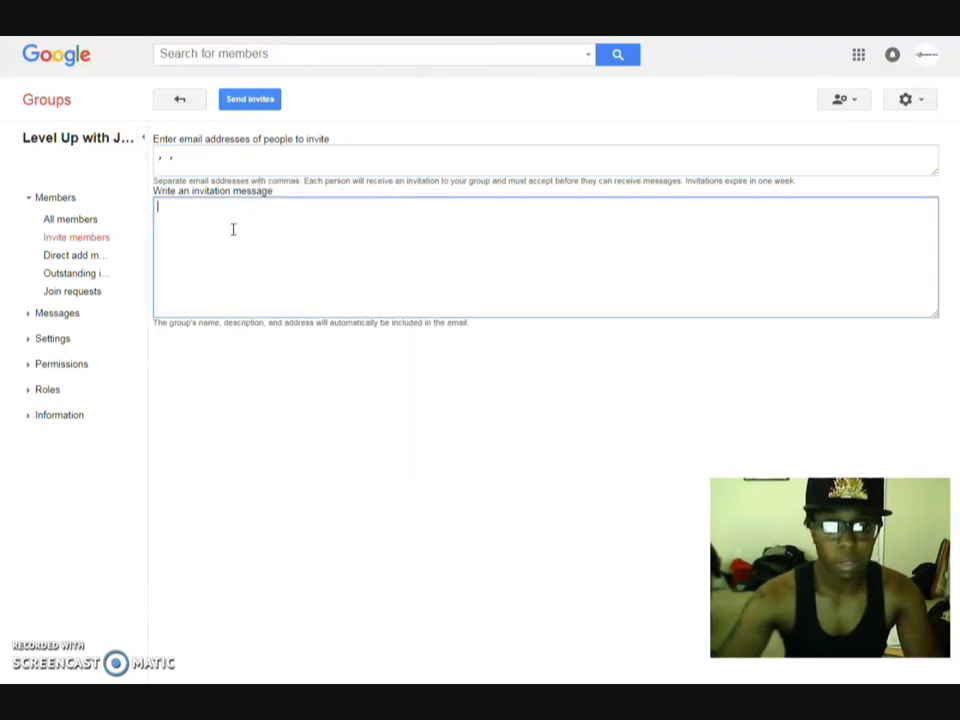
type("t")
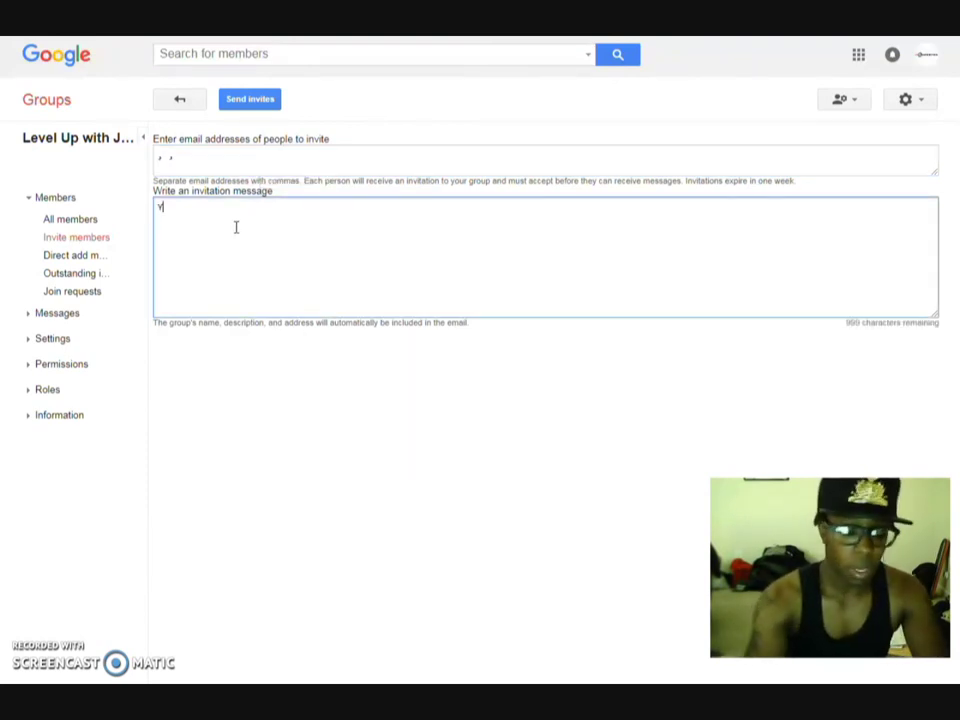
key("BackSpace")
type("Thanks for asking")
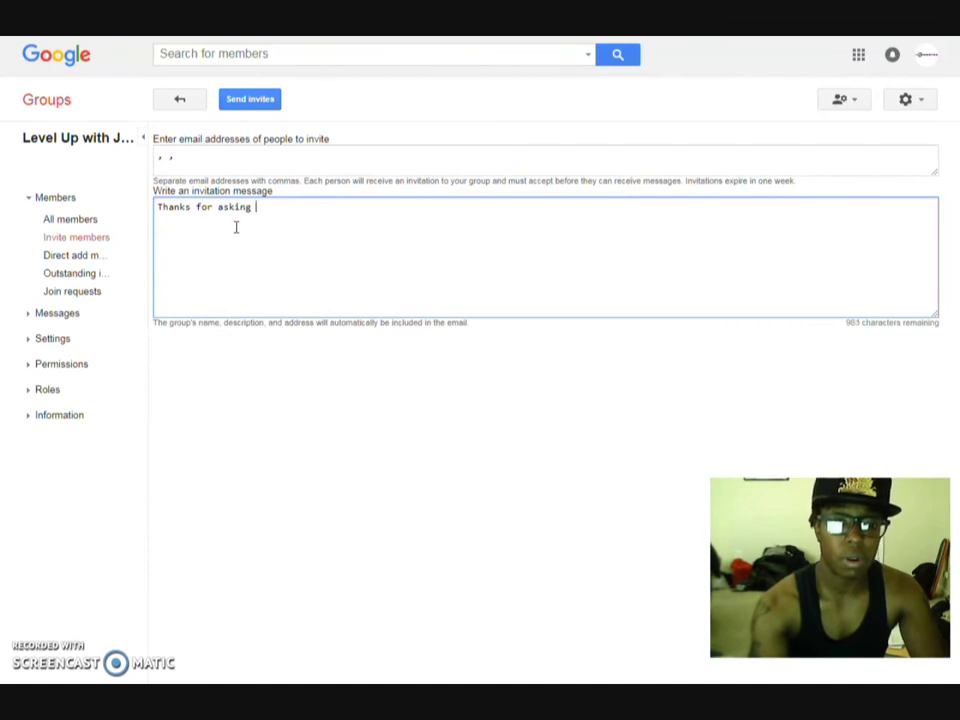
type(" more information on")
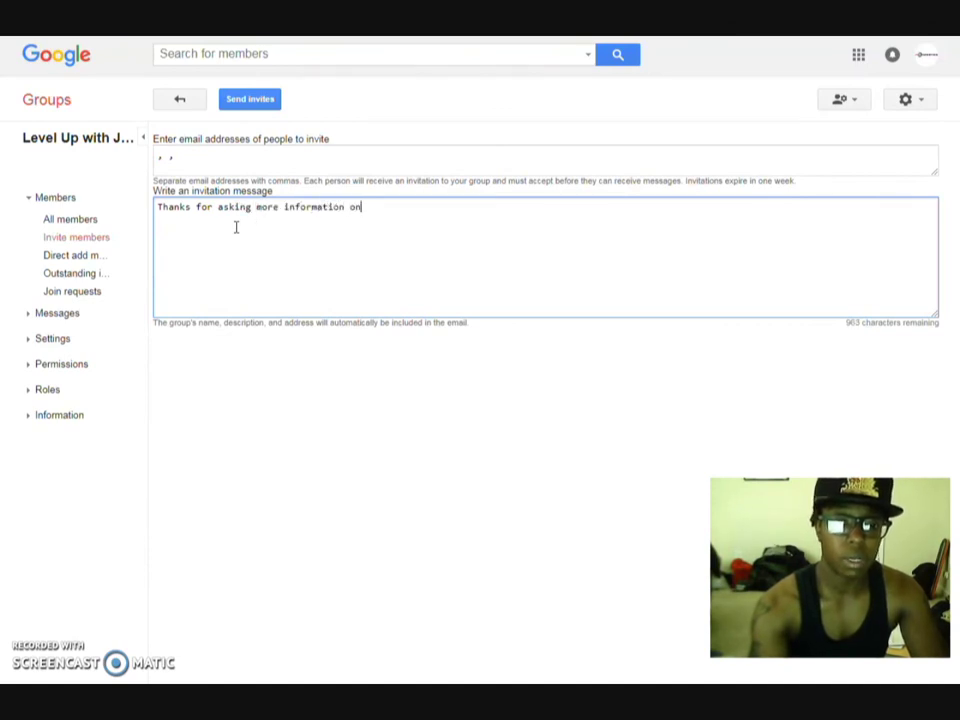
type(" Level Rewa")
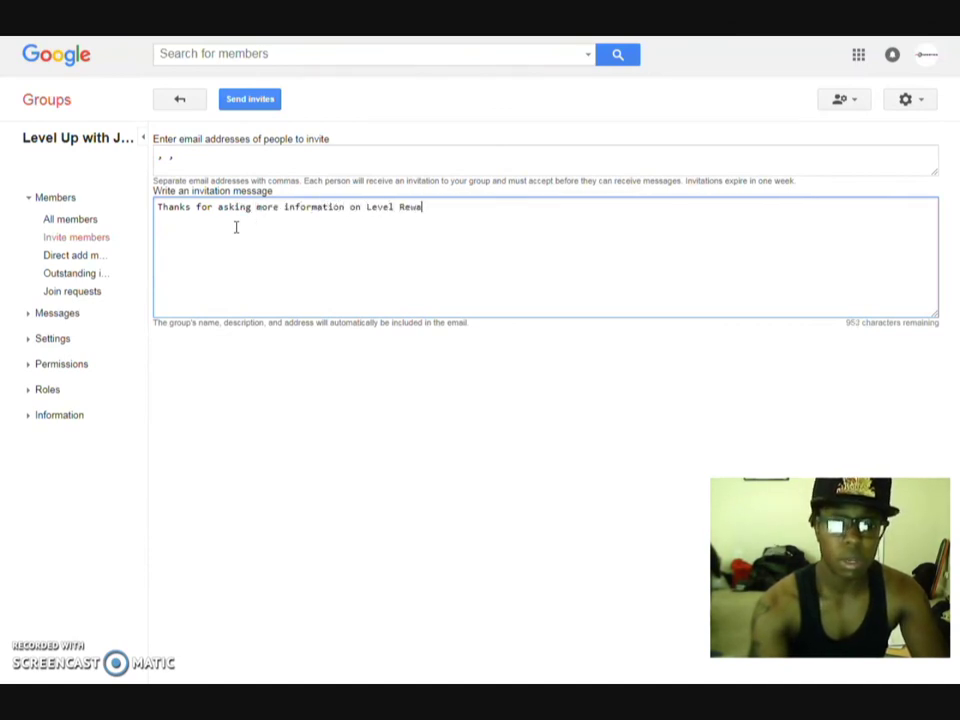
type("rds!")
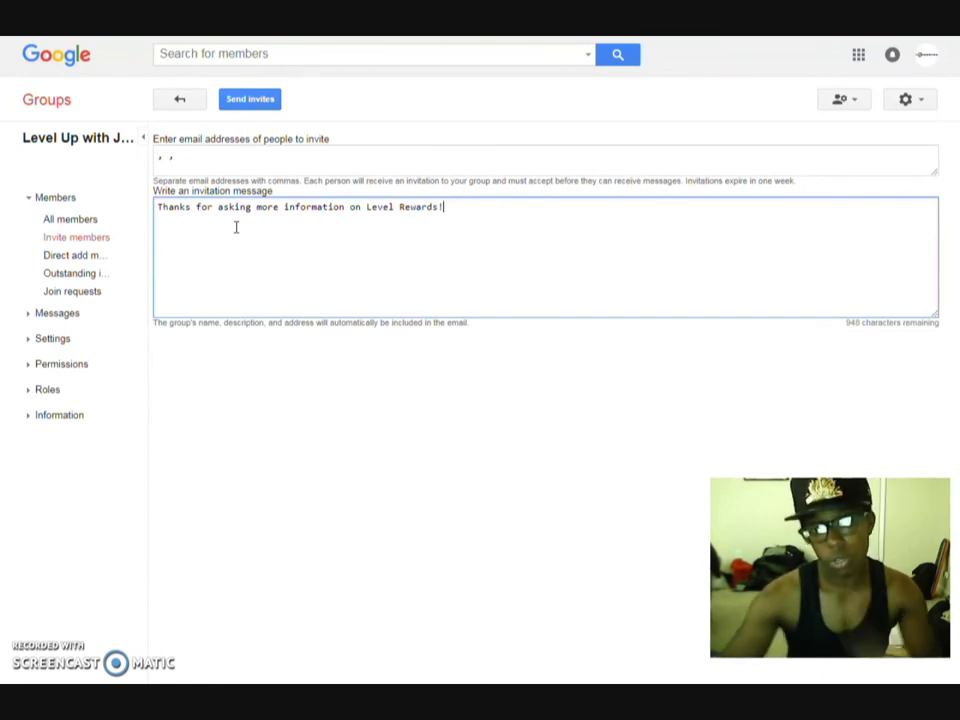
Reword the invitation message to "Thanks for joining Level Rewards!"
left_click_drag(215, 207, 343, 207)
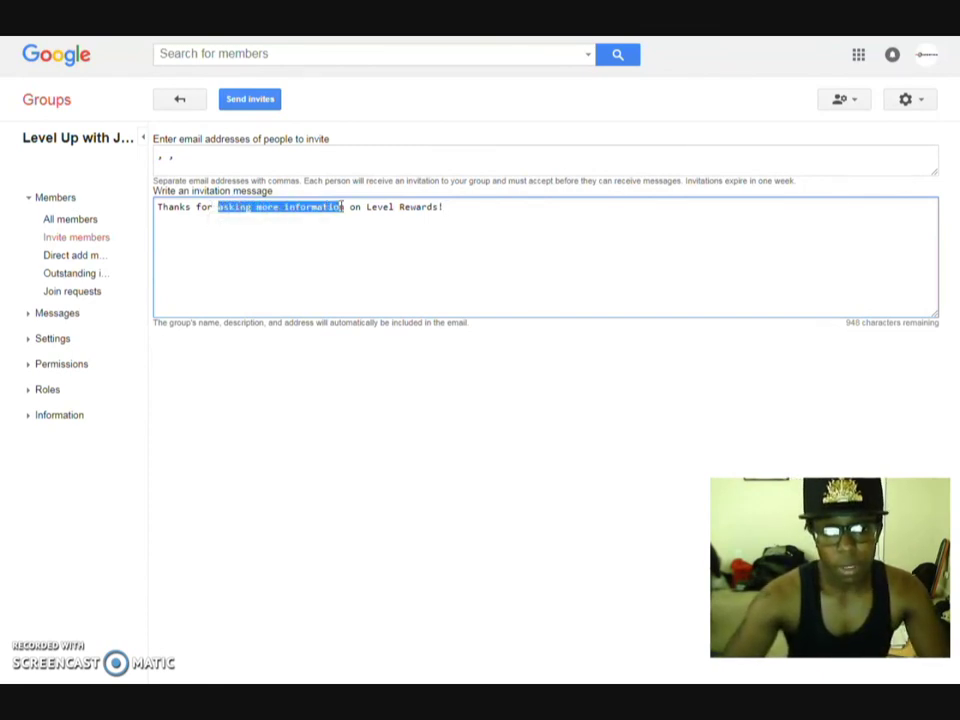
type("join")
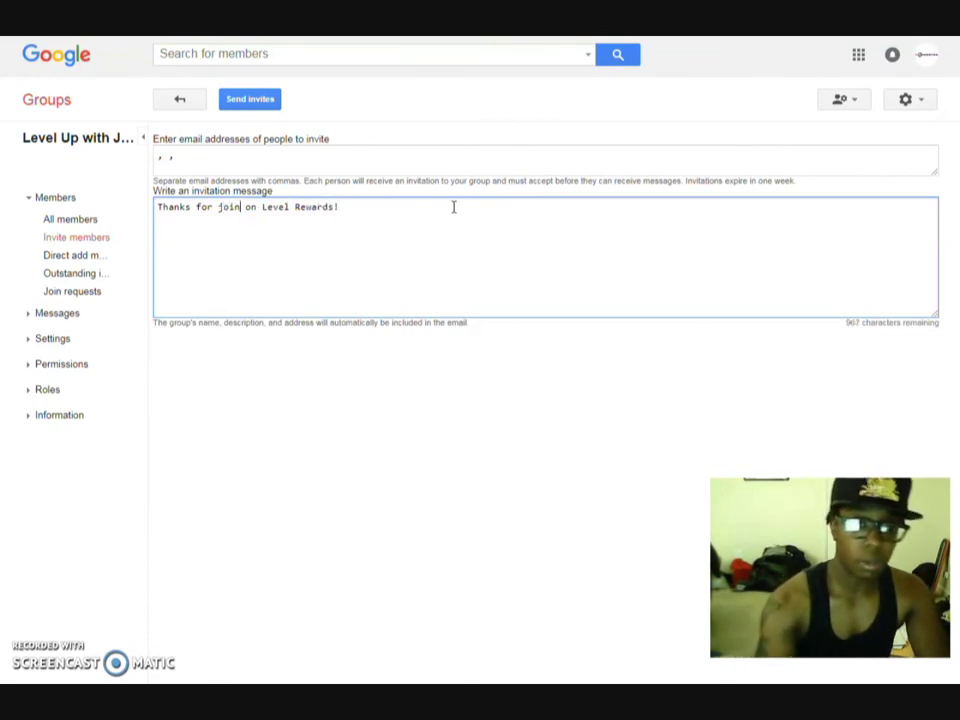
type("ing")
key("Delete")
key("Delete")
key("Delete")
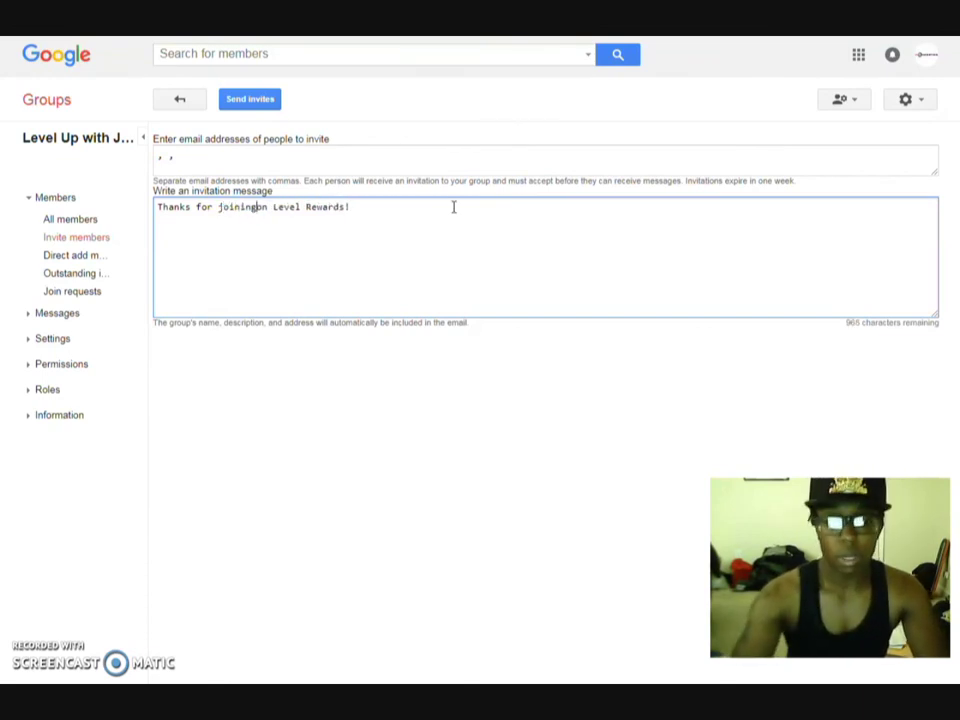
Clear the placeholder commas from the email addresses field of the invitation form
left_click(336, 160)
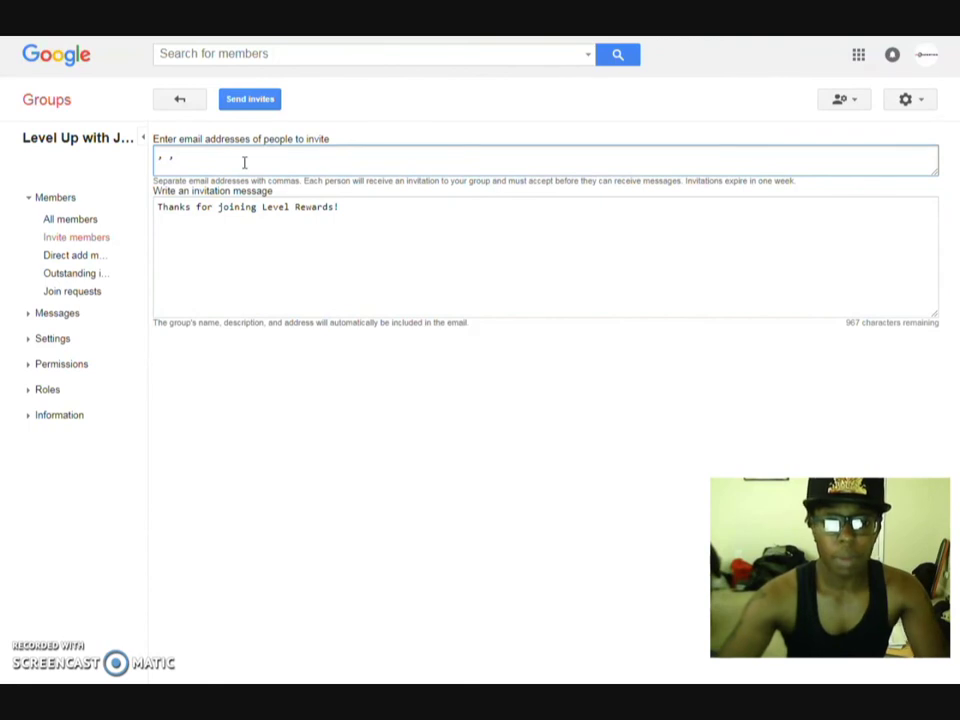
key("ctrl+a")
key("BackSpace")
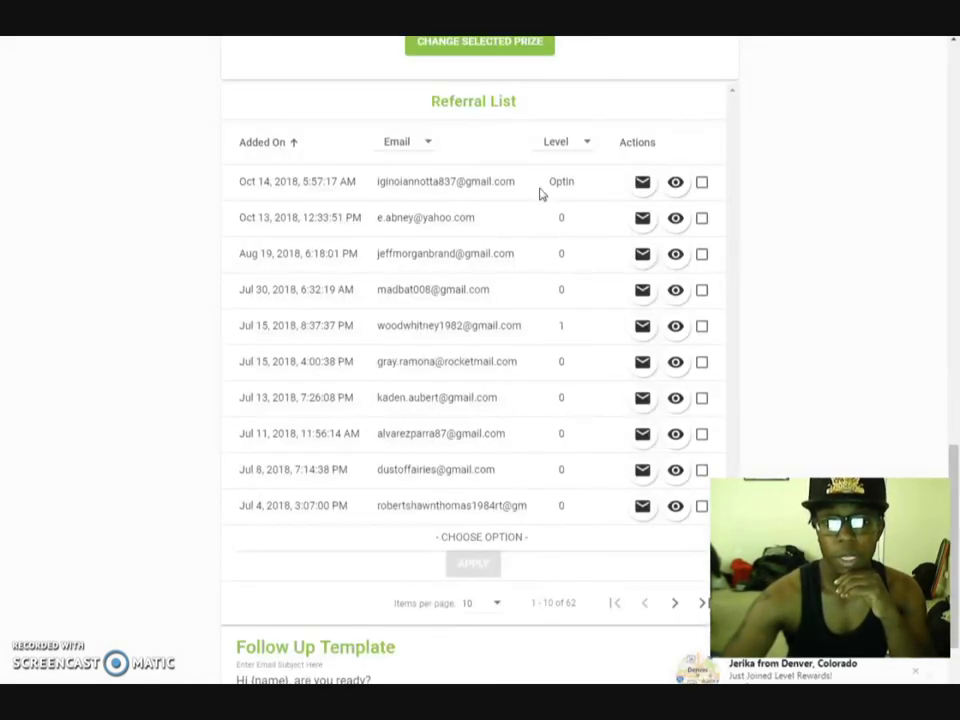
Copy the first referral's email from the Level Rewards Referral List and paste it, followed by a comma, into the invitation's address field
left_click_drag(516, 184, 380, 185)
key("ctrl+c")
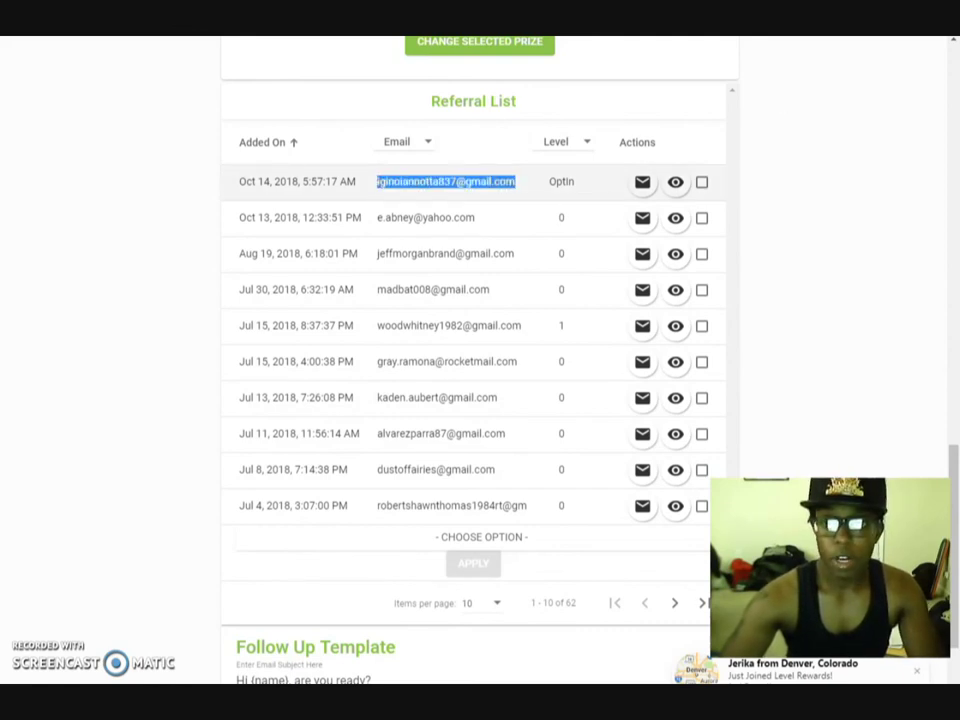
key("ctrl+Tab")
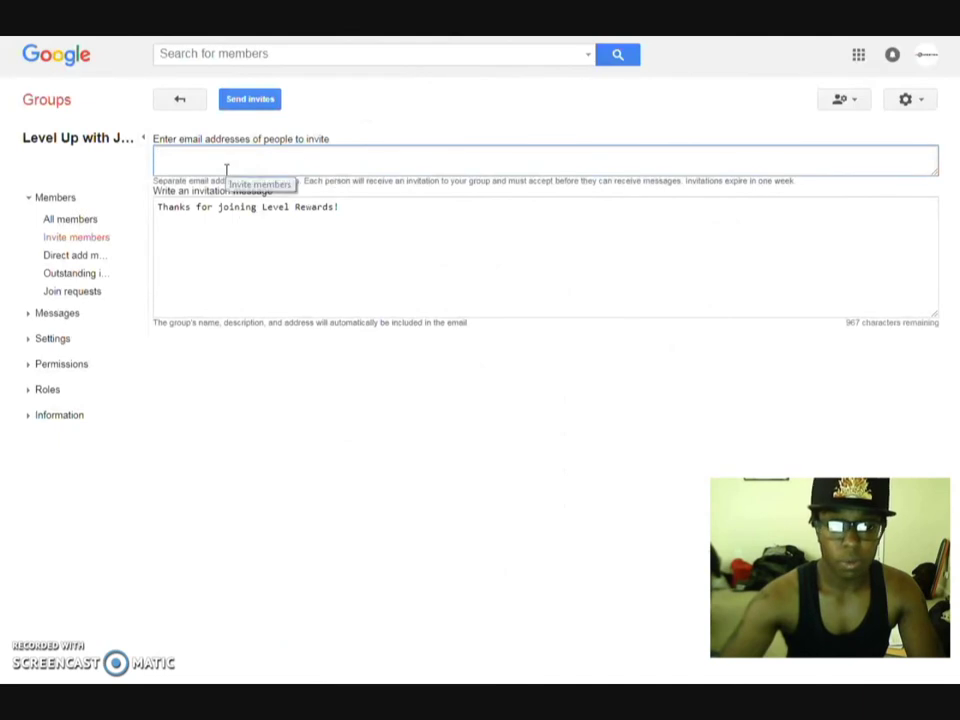
key("ctrl+v")
Copy the second referral's email from the Referral List and add it, followed by a comma, to the invitation's addresses
key("ctrl+Tab")
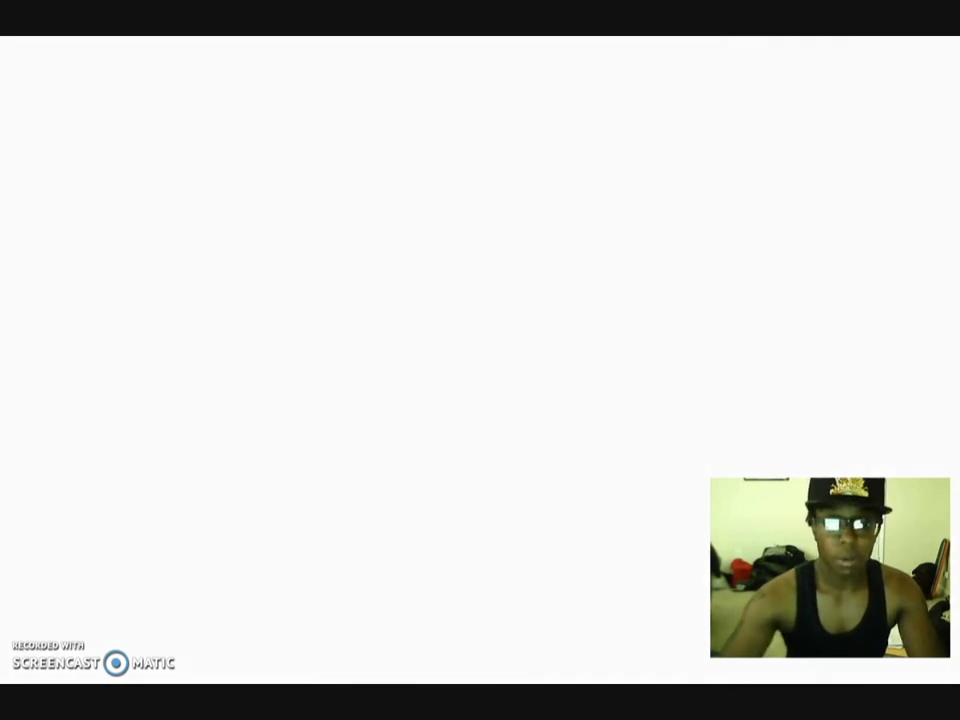
left_click_drag(488, 221, 379, 220)
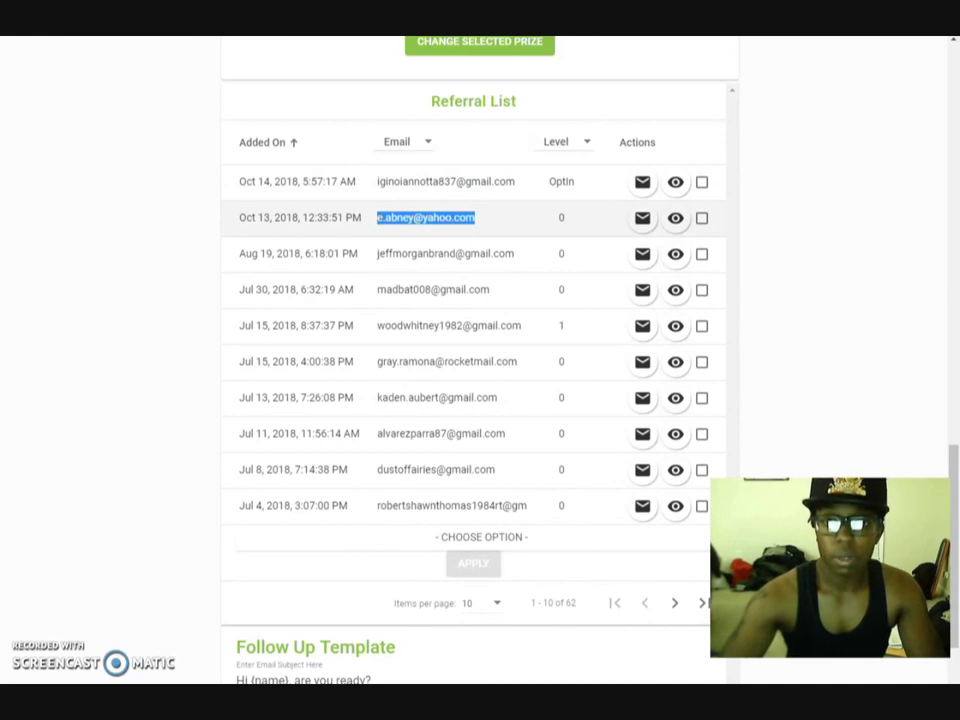
key("ctrl+c")
key("ctrl+Tab")
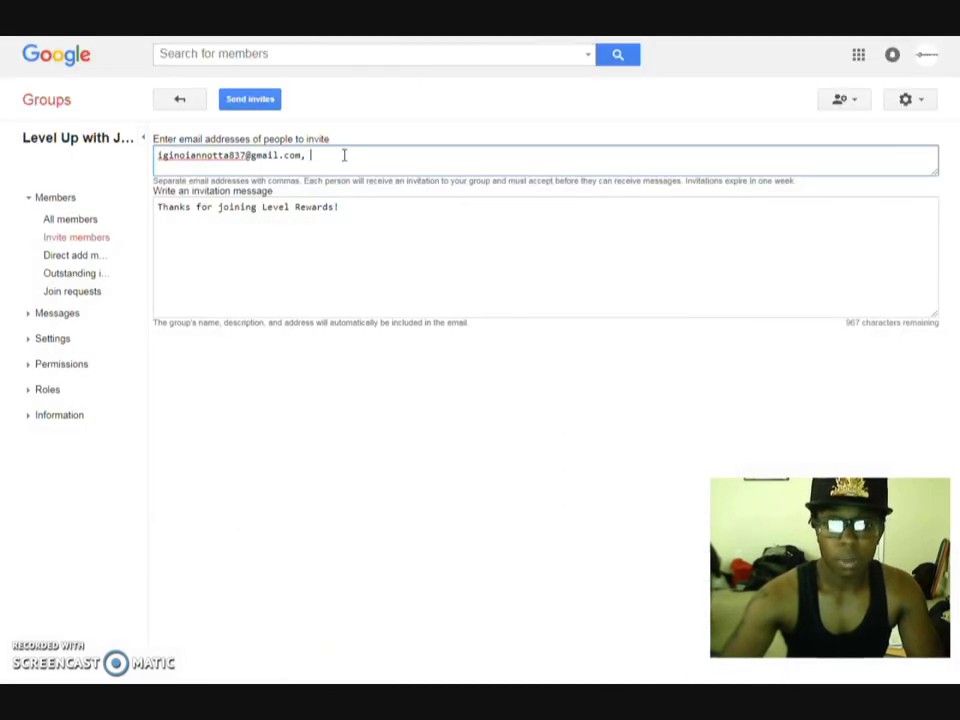
key("ctrl+v")
type(",")
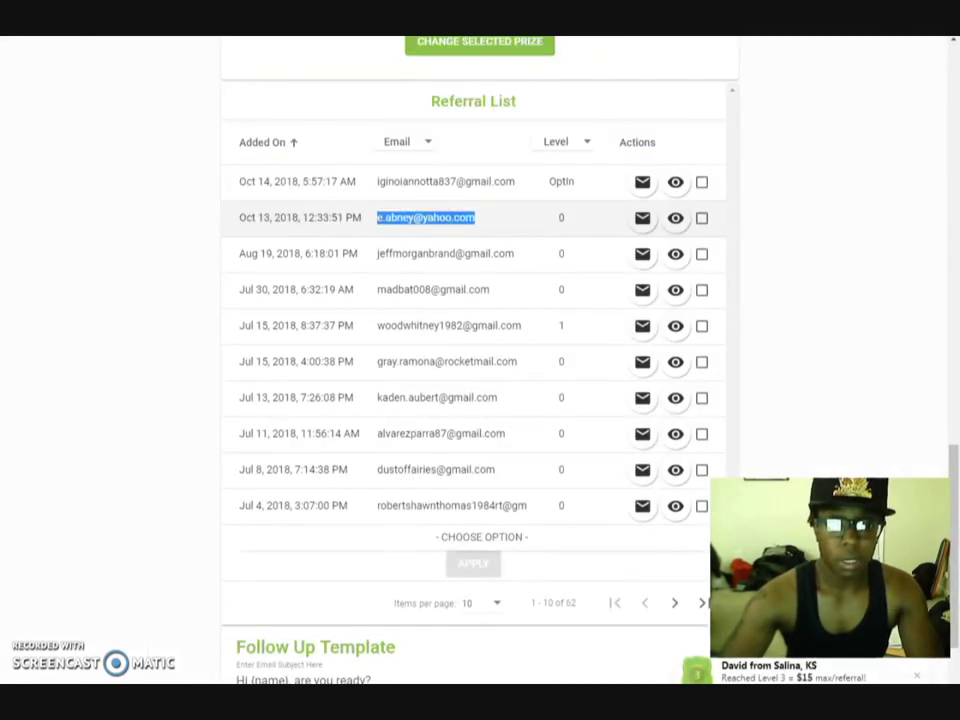
Copy the email of the referral added Aug 19, 2018 and append it to the invitation's addresses
key("ctrl+Tab")
left_click_drag(364, 257, 239, 254)
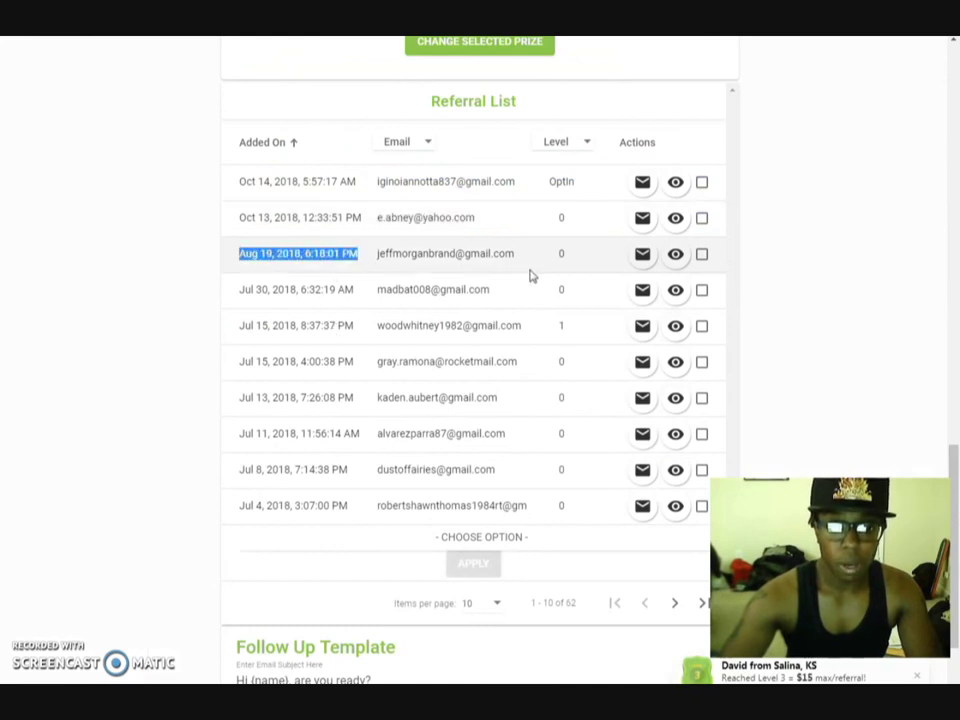
left_click_drag(518, 256, 380, 262)
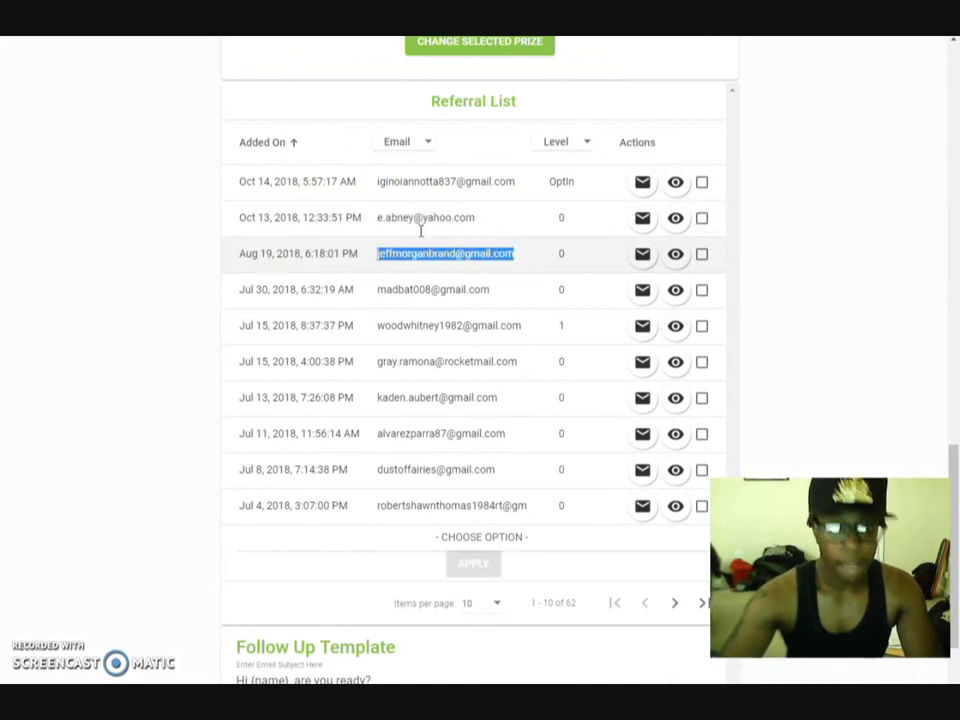
key("ctrl+Tab")
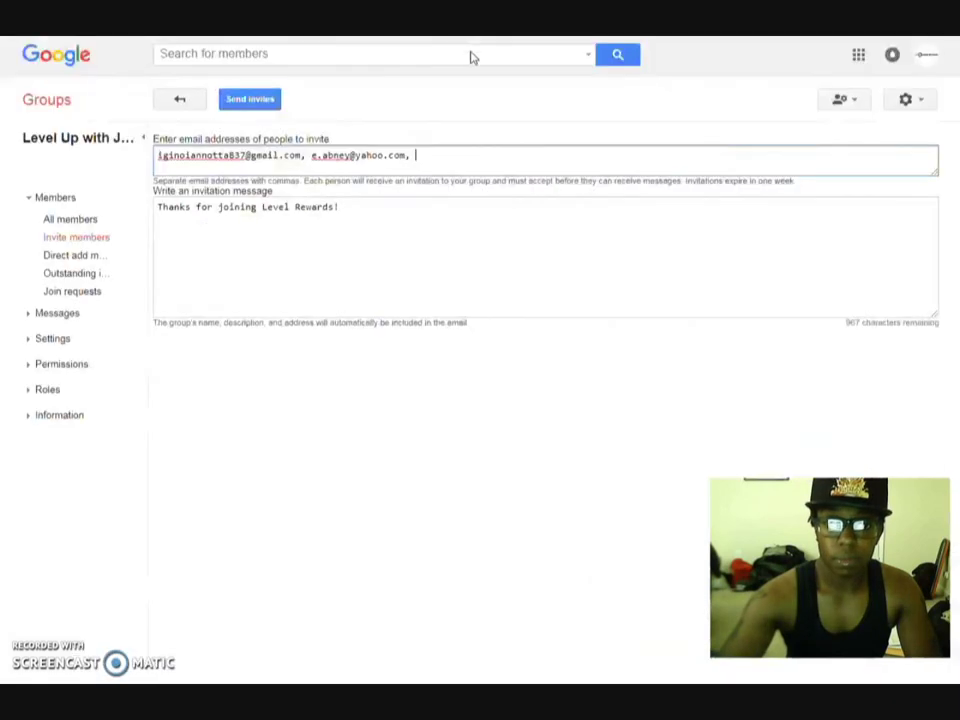
key("ctrl+v")
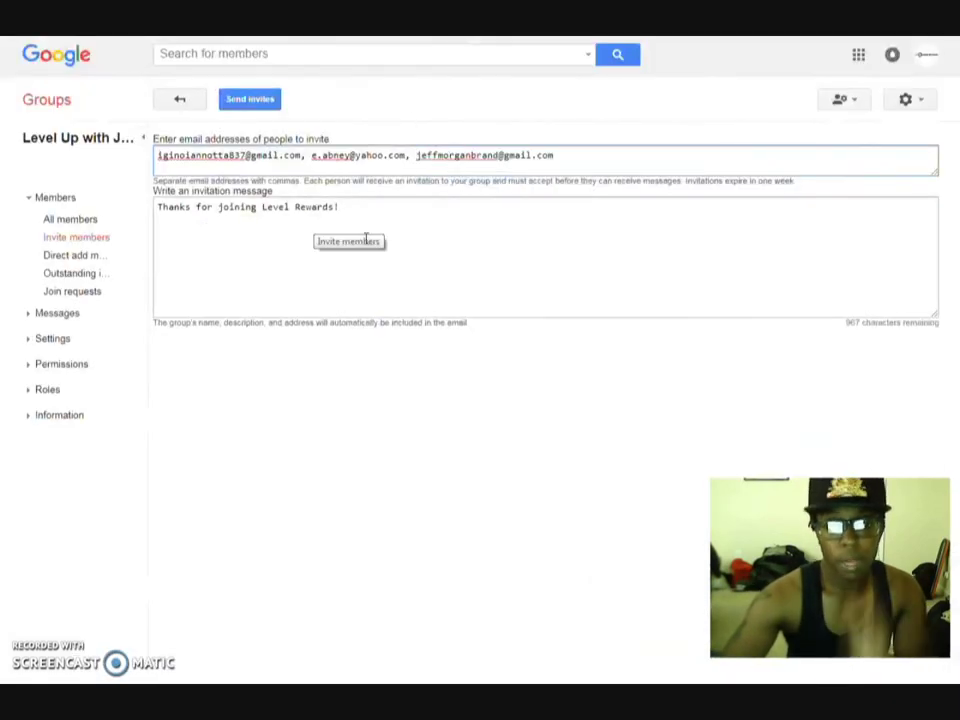
Extend the invitation message to read "Thanks for joining Level Rewards with" followed by the group owner's name and an exclamation mark
left_click(340, 208)
key("BackSpace")
type("with ")
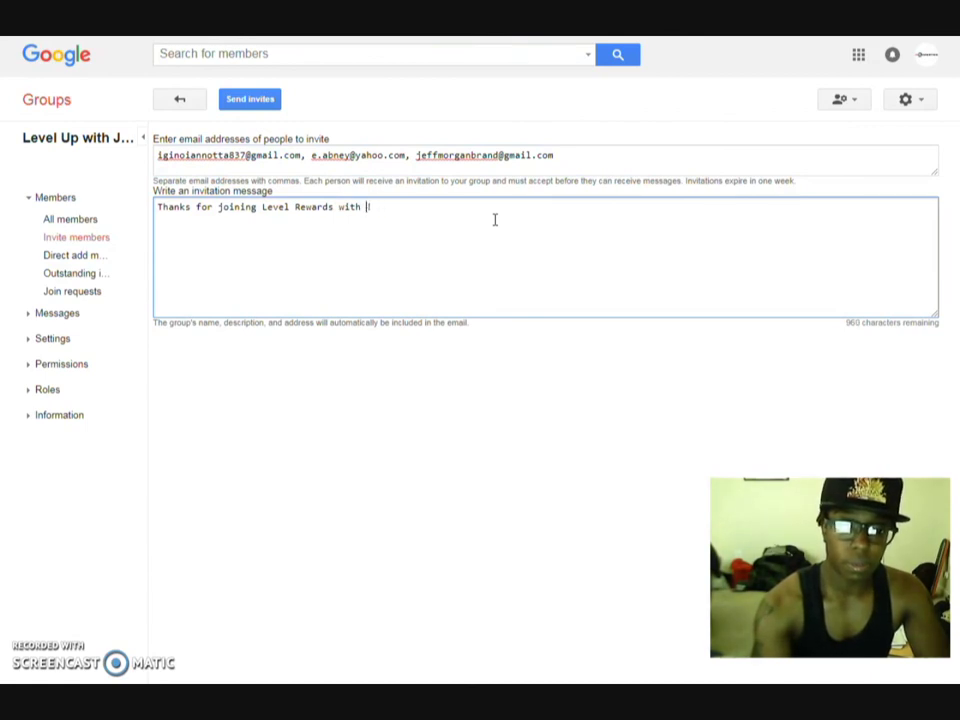
type("Jay Nice!")
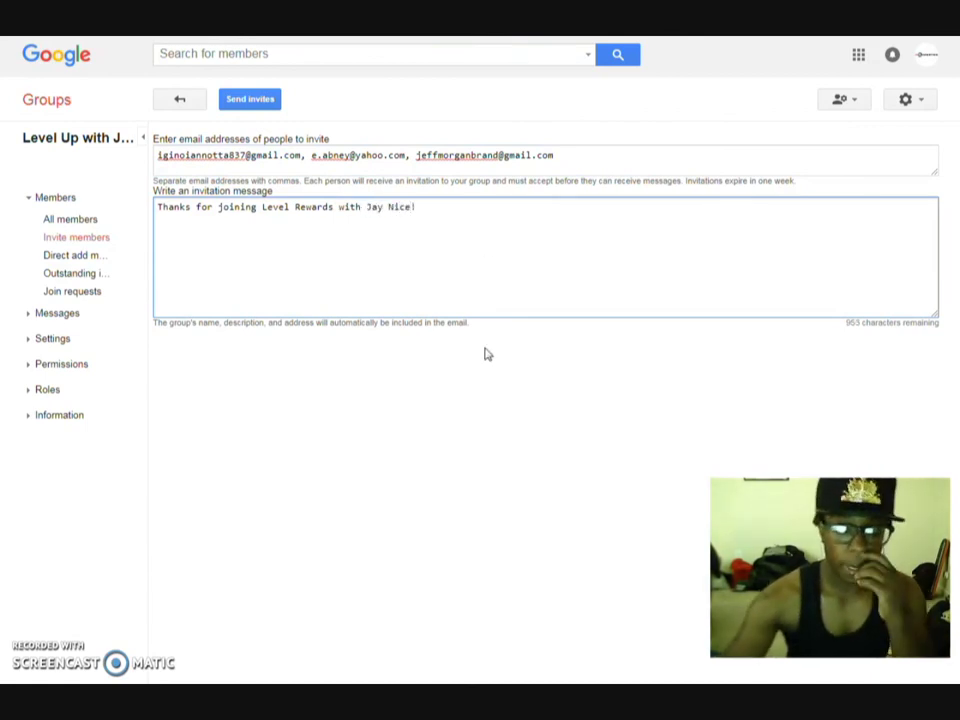
left_click(491, 396)
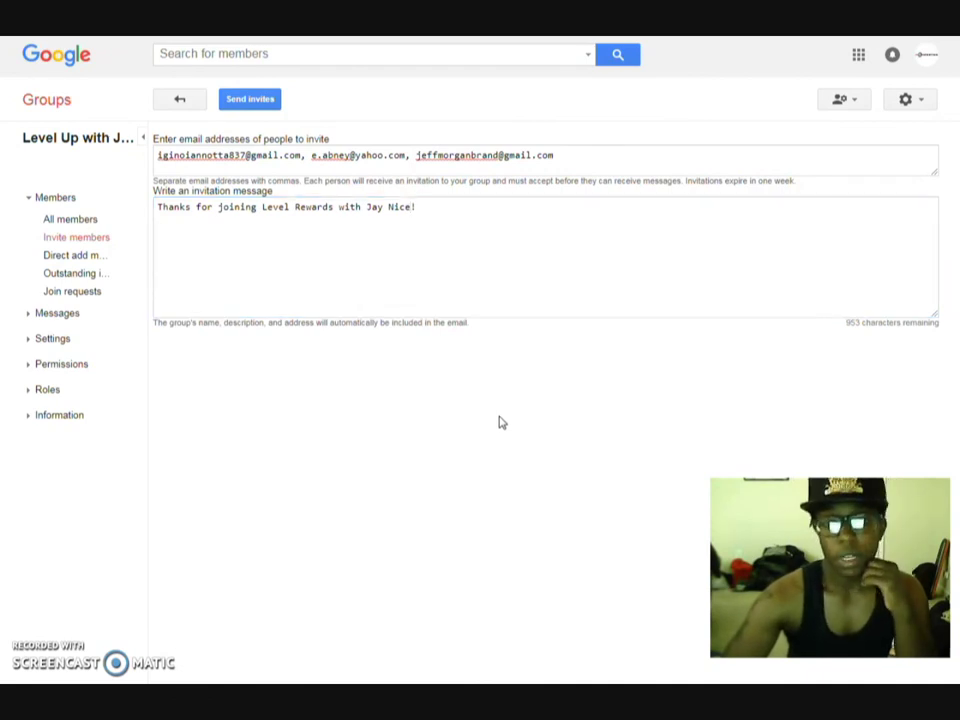
Send the group invitations, completing the "I'm not a robot" check, and return to the group's topic list
left_click(265, 101)
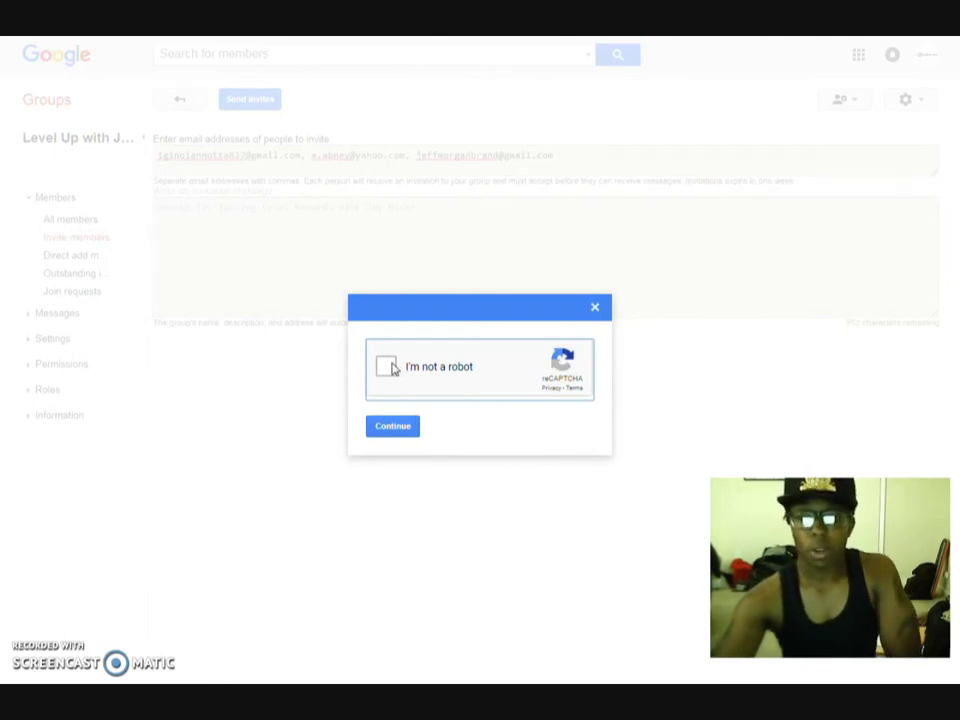
left_click(393, 369)
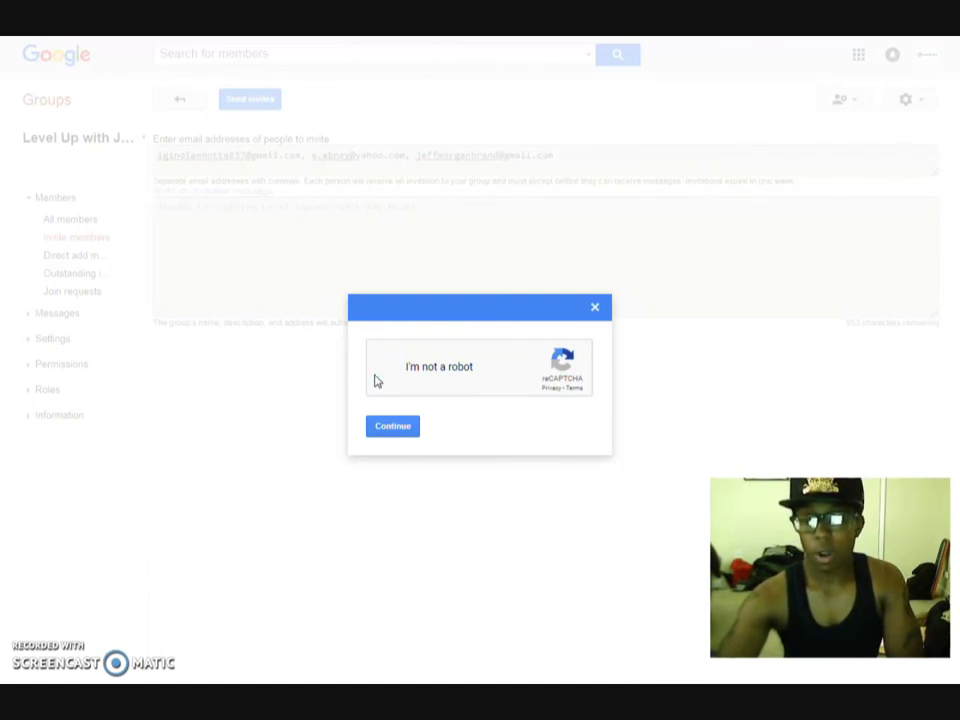
left_click(405, 430)
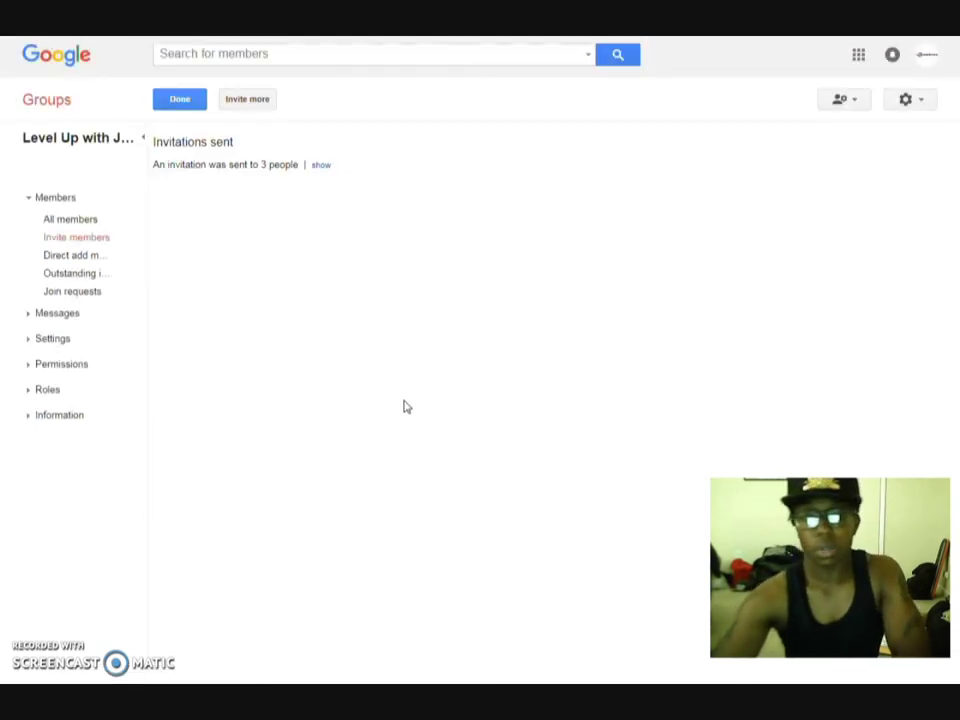
left_click(178, 101)
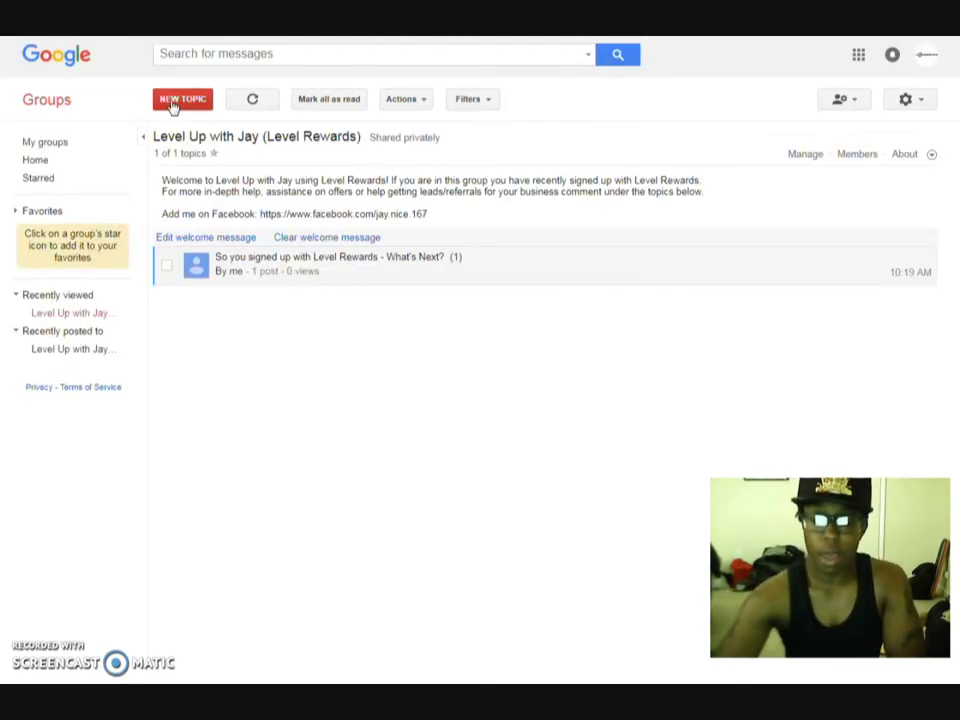